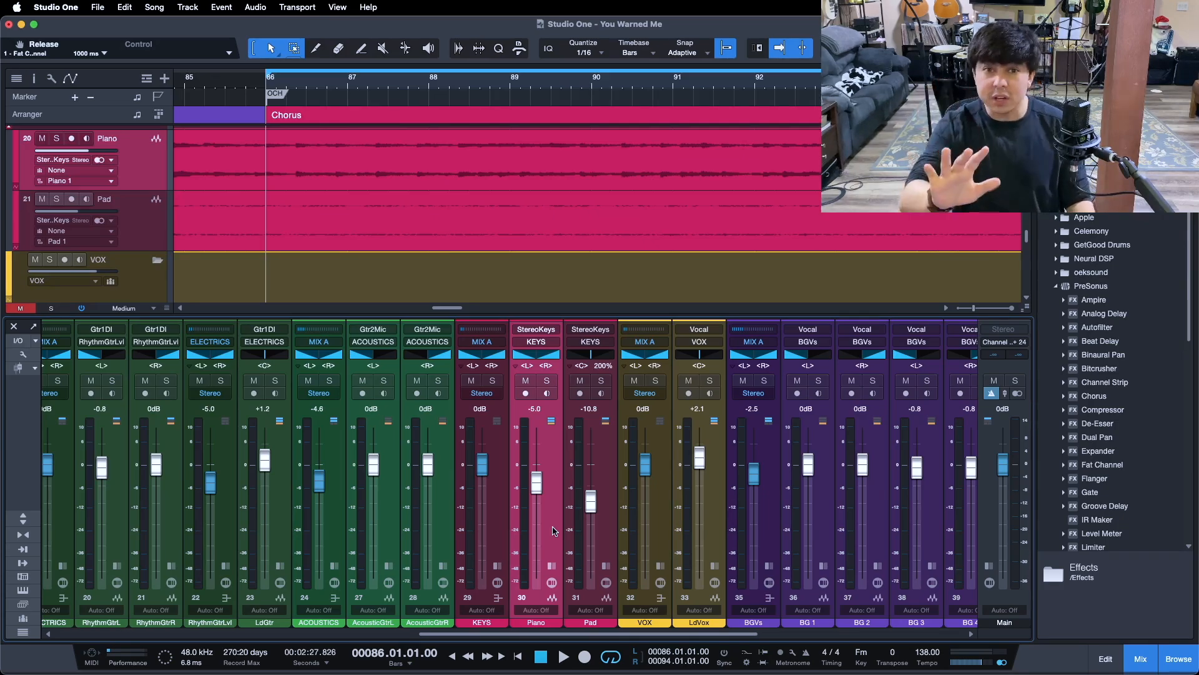
- Play the song and move the loop range to the second chorus, bars 58 to 66
key(space)
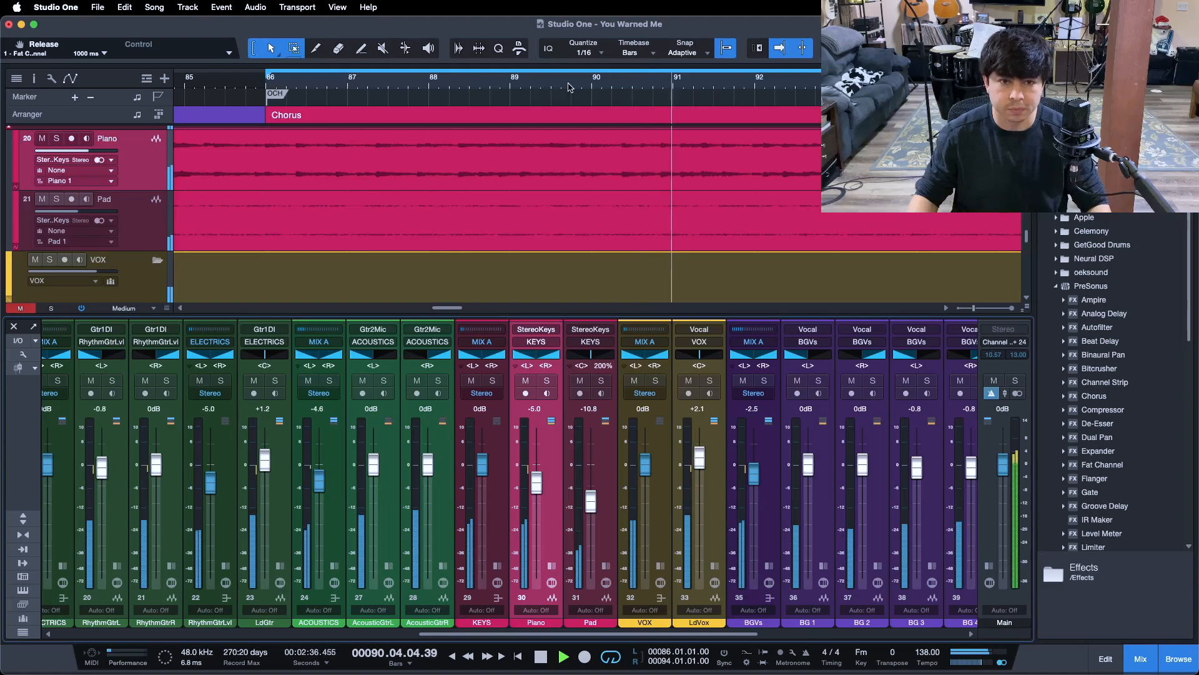
drag(592, 76, 793, 47)
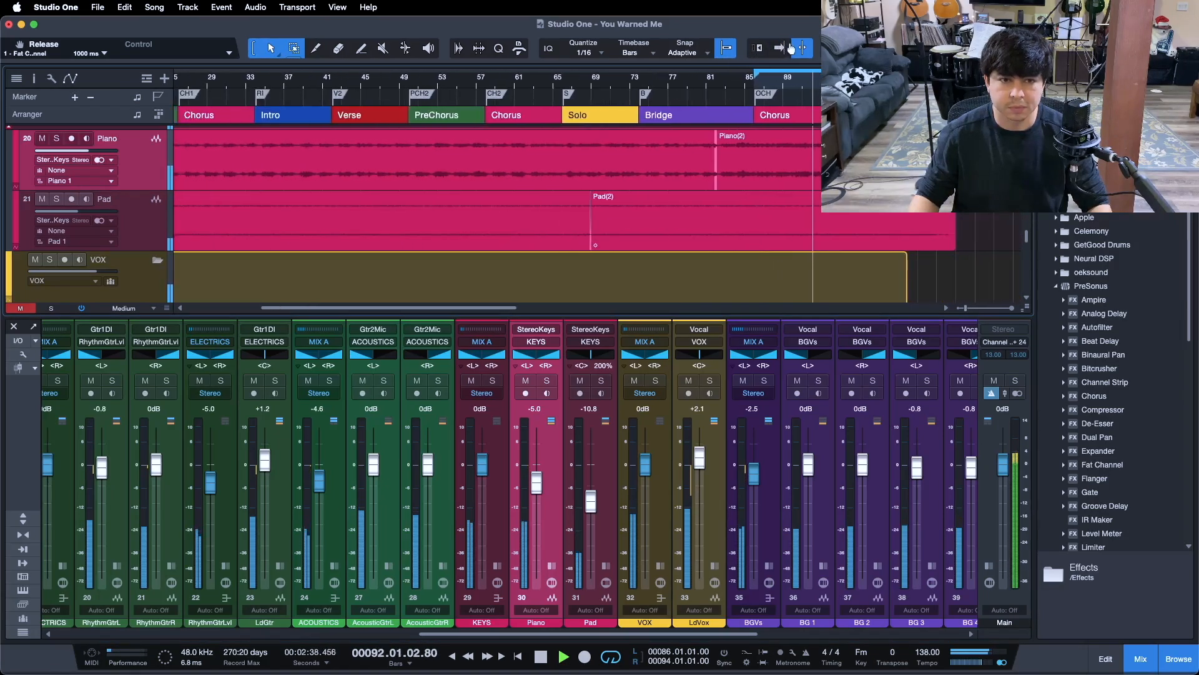
double_click(532, 93)
mouse_move(532, 94)
mouse_down()
mouse_move(728, 103)
mouse_move(553, 79)
mouse_up()
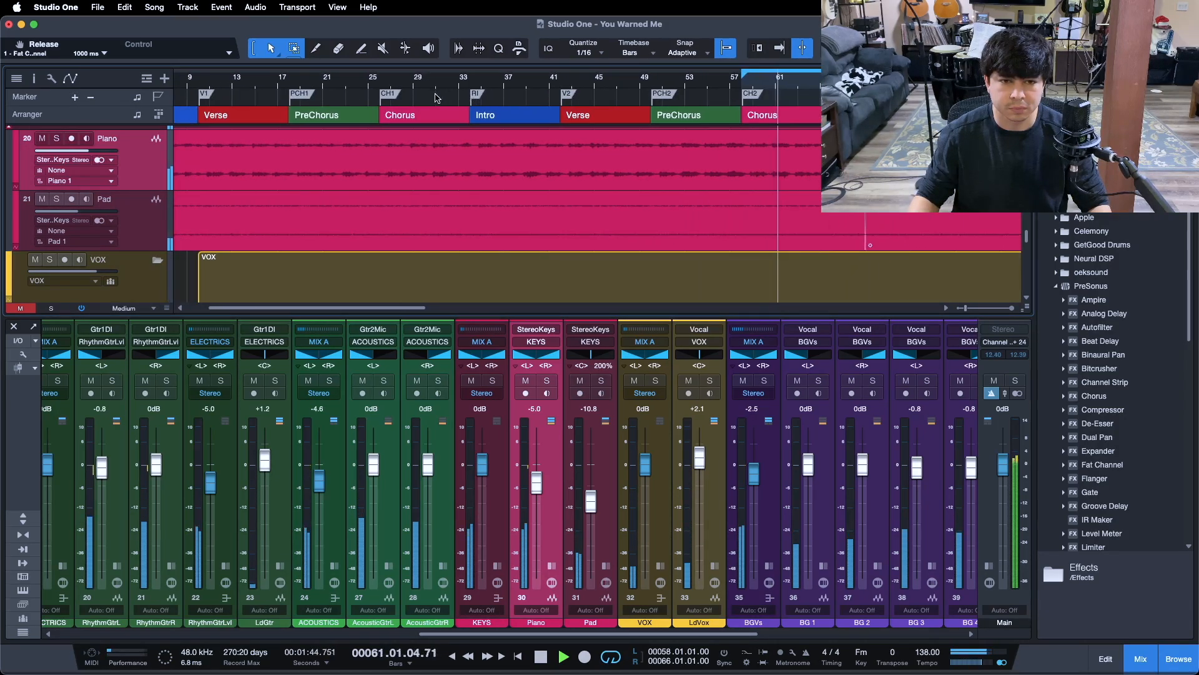
- Set the loop range over the last chorus from bar 86 to bar 93 and play from its start
drag(737, 86, 409, 87)
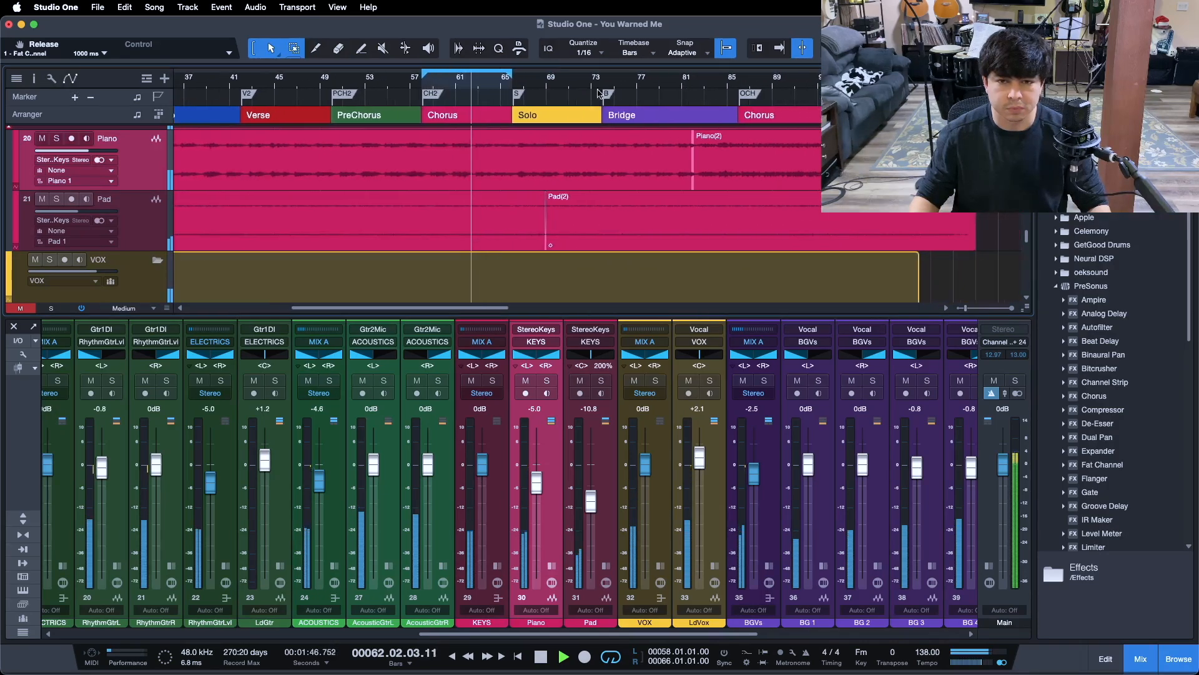
drag(773, 89, 595, 109)
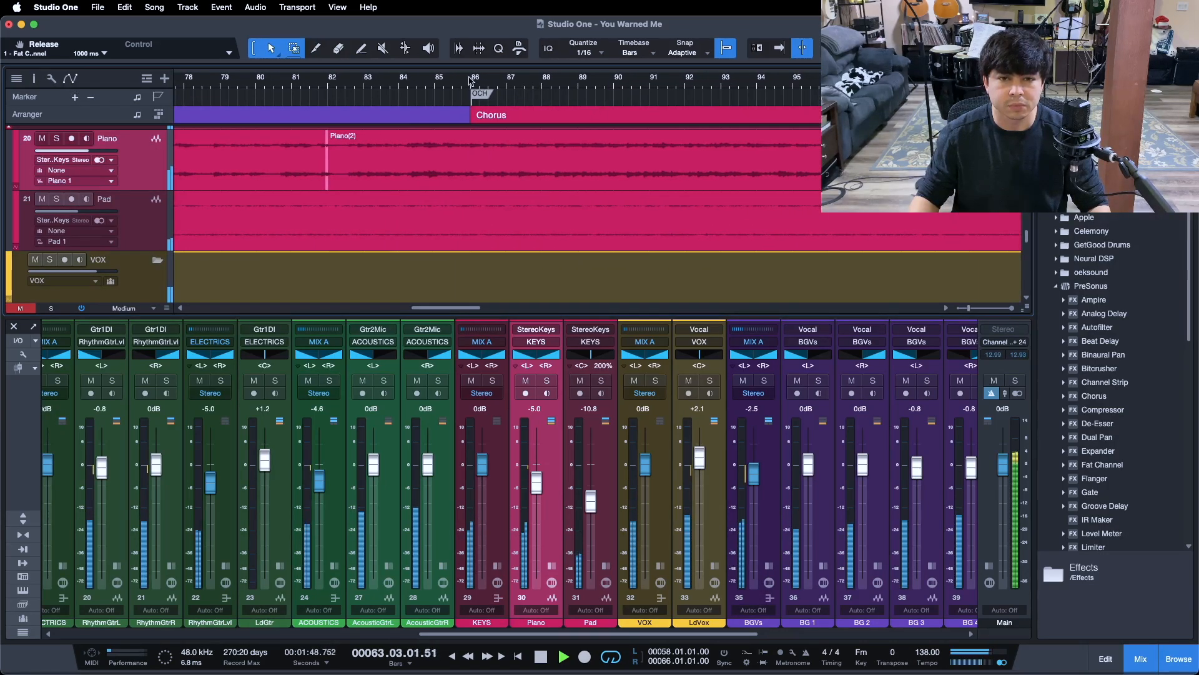
mouse_move(474, 83)
mouse_down()
mouse_move(598, 85)
mouse_move(717, 113)
mouse_up()
key(KP_1)
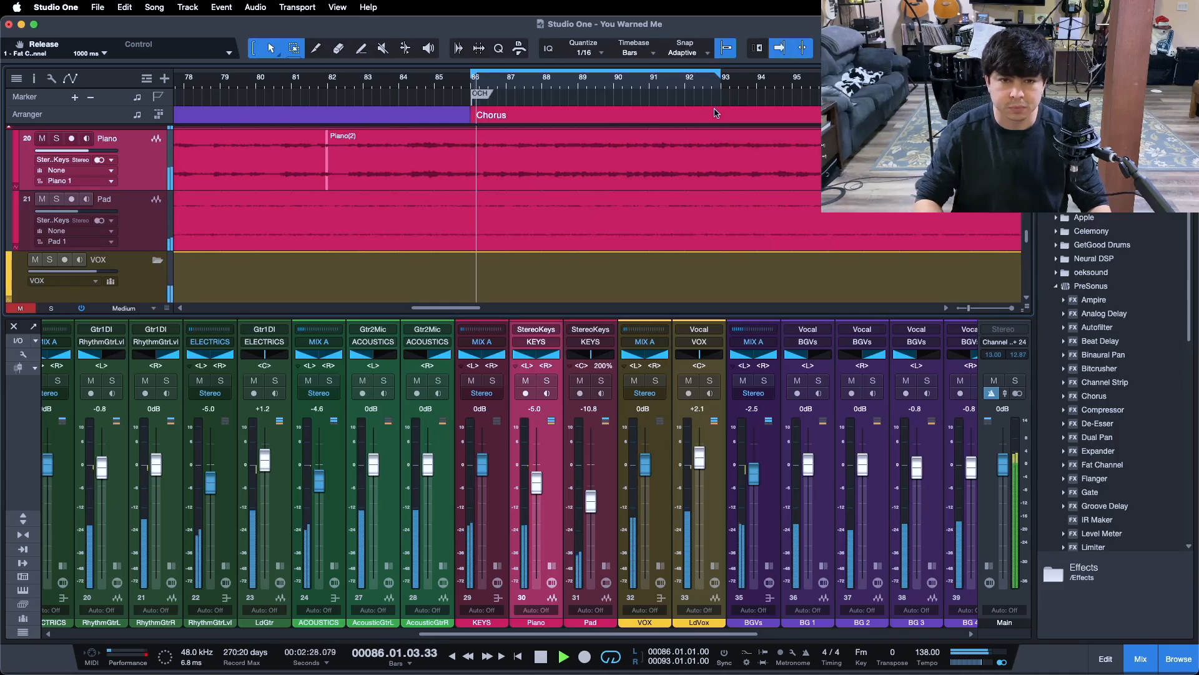
- Solo the Piano channel and select the MIXBUS track in the arrangement
click(546, 380)
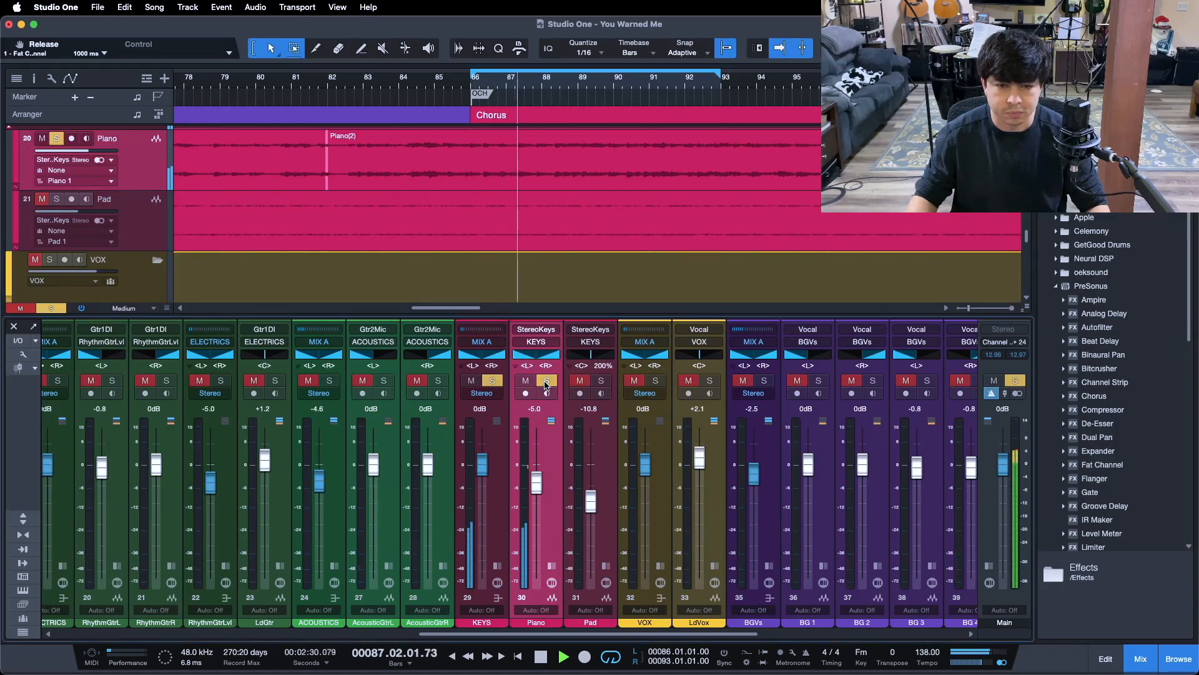
scroll(721, 214, down, 4)
scroll(722, 214, down, 6)
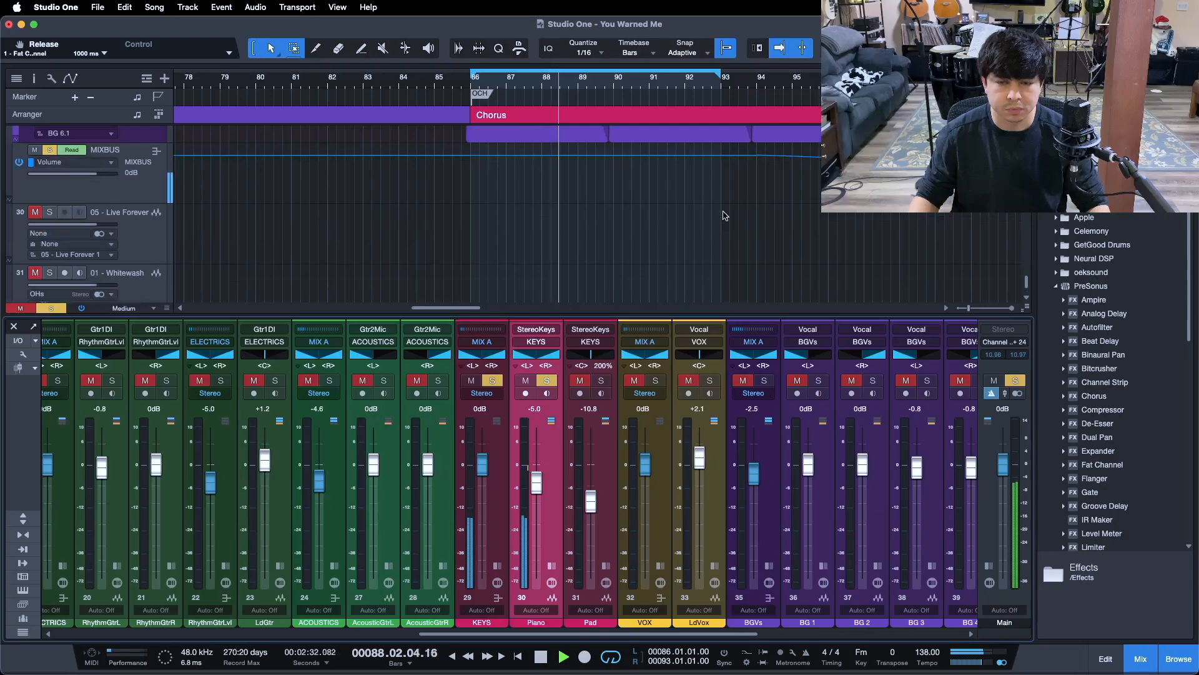
click(145, 220)
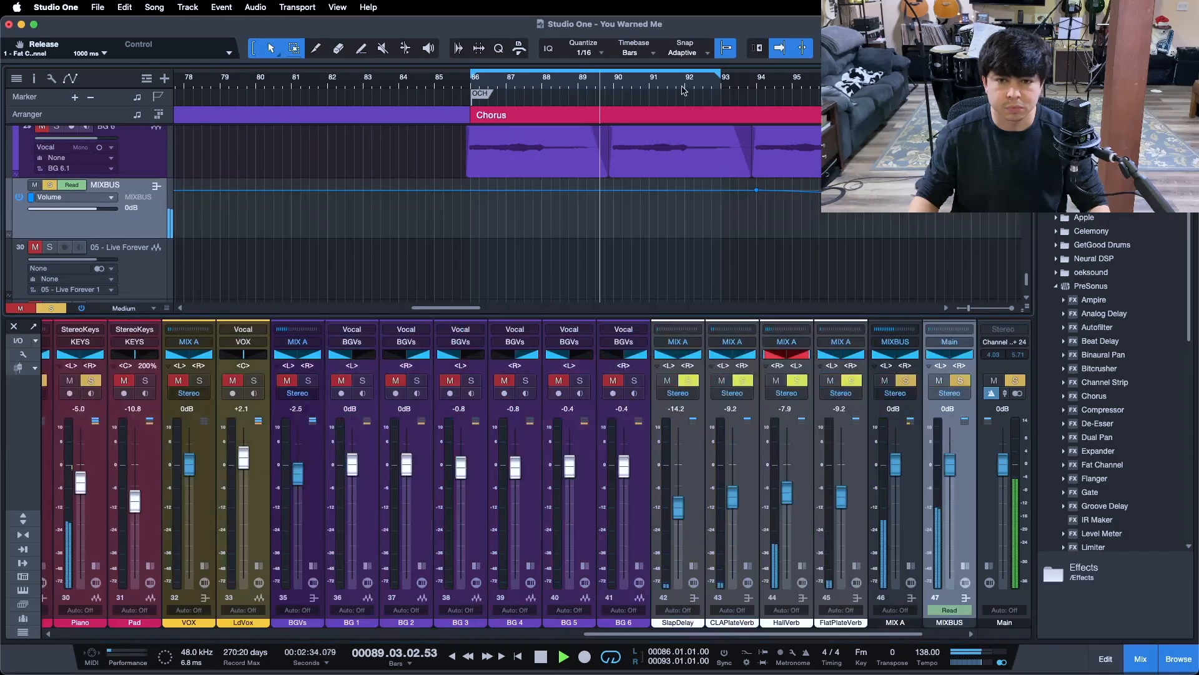
- Extend the loop range to bar 94, listen to the soloed piano over the last chorus, and stop playback
drag(720, 75, 755, 85)
scroll(683, 131, up, 10)
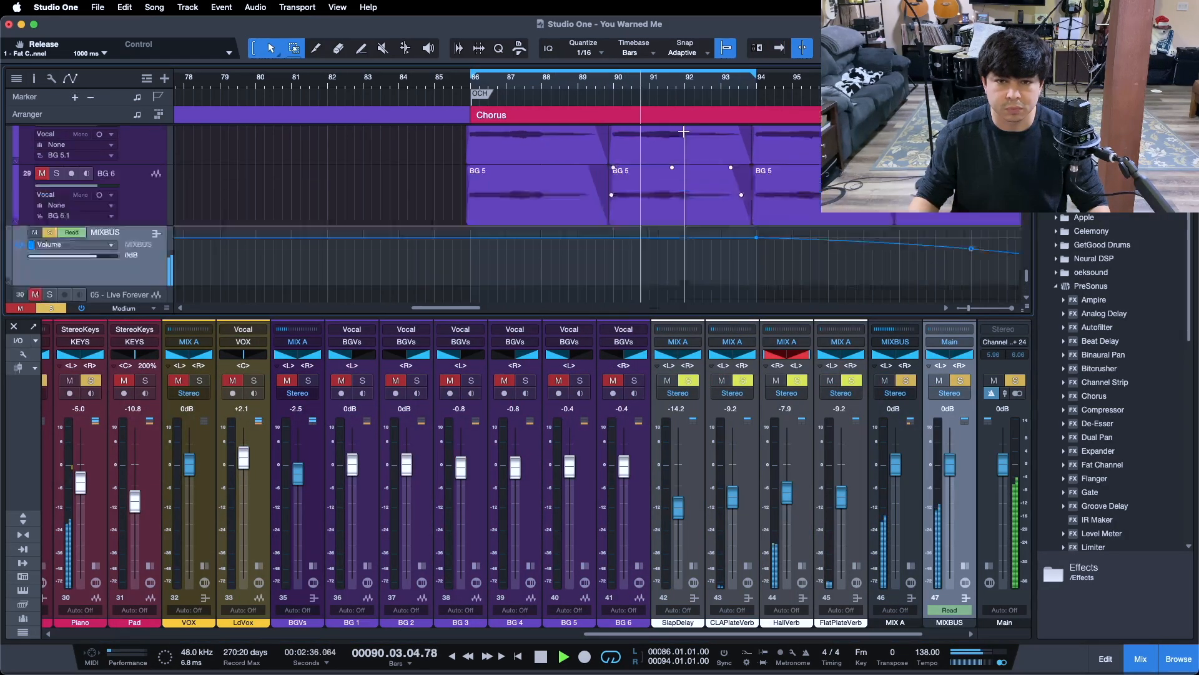
scroll(683, 131, down, 5)
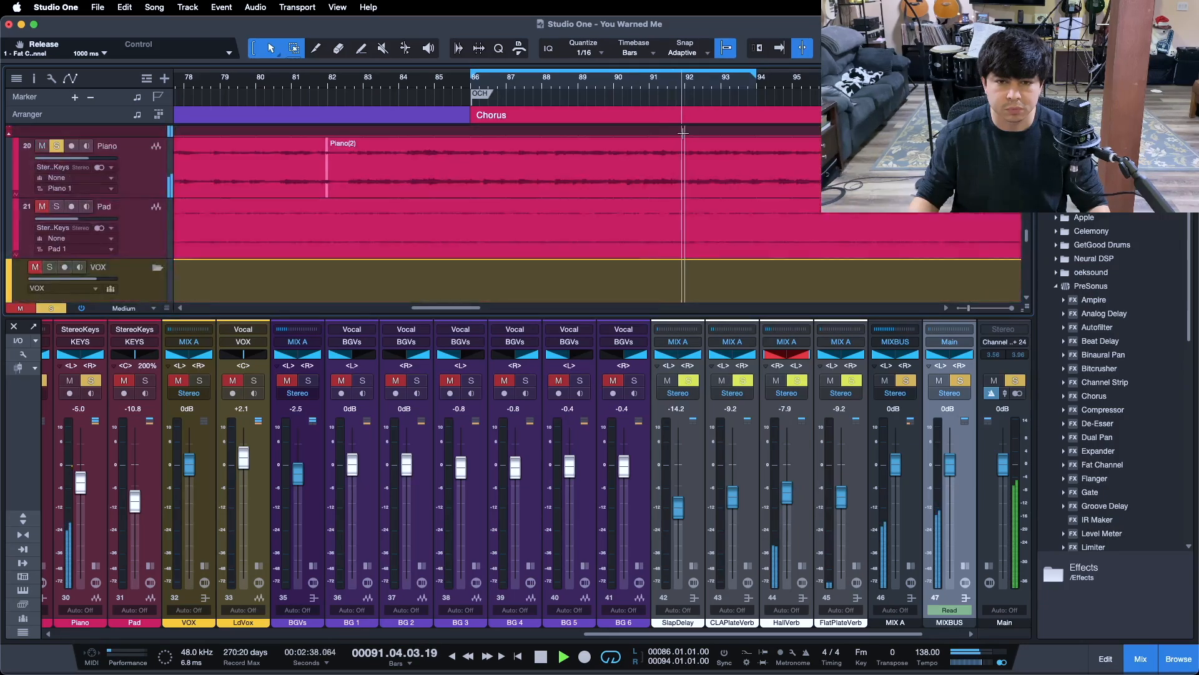
drag(676, 85, 748, 101)
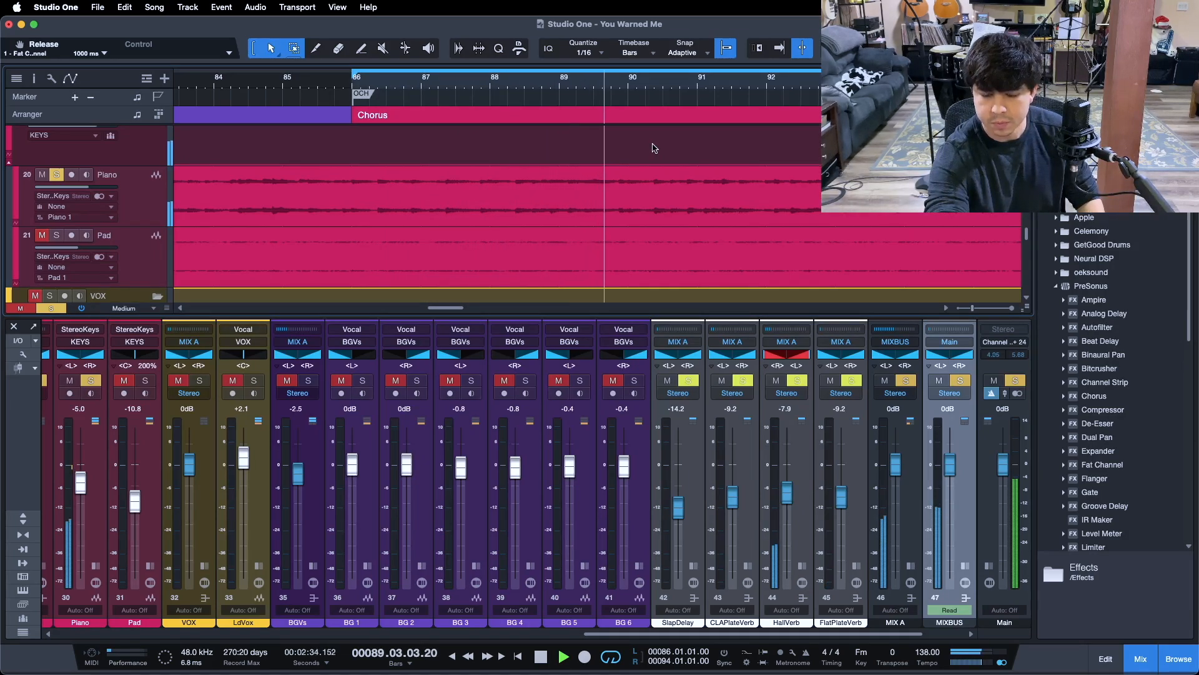
key(space)
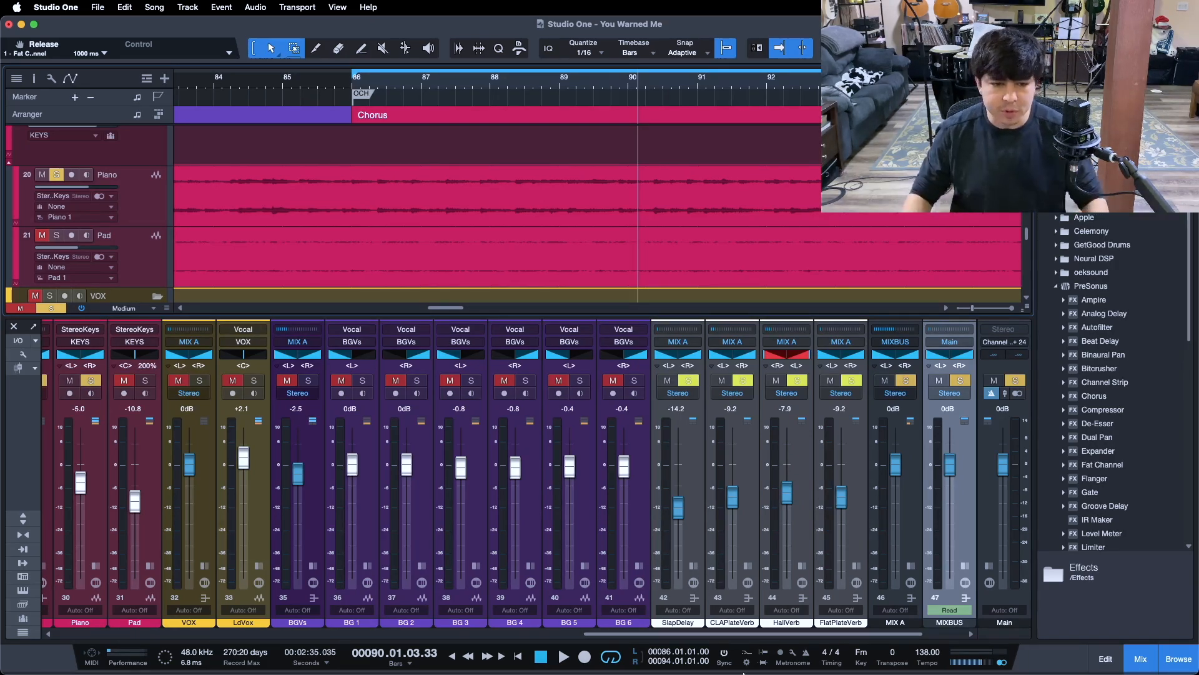
- Expand the Piano channel's inserts and open its first Pro EQ, placing the plug-in window fully in view
drag(639, 631, 468, 653)
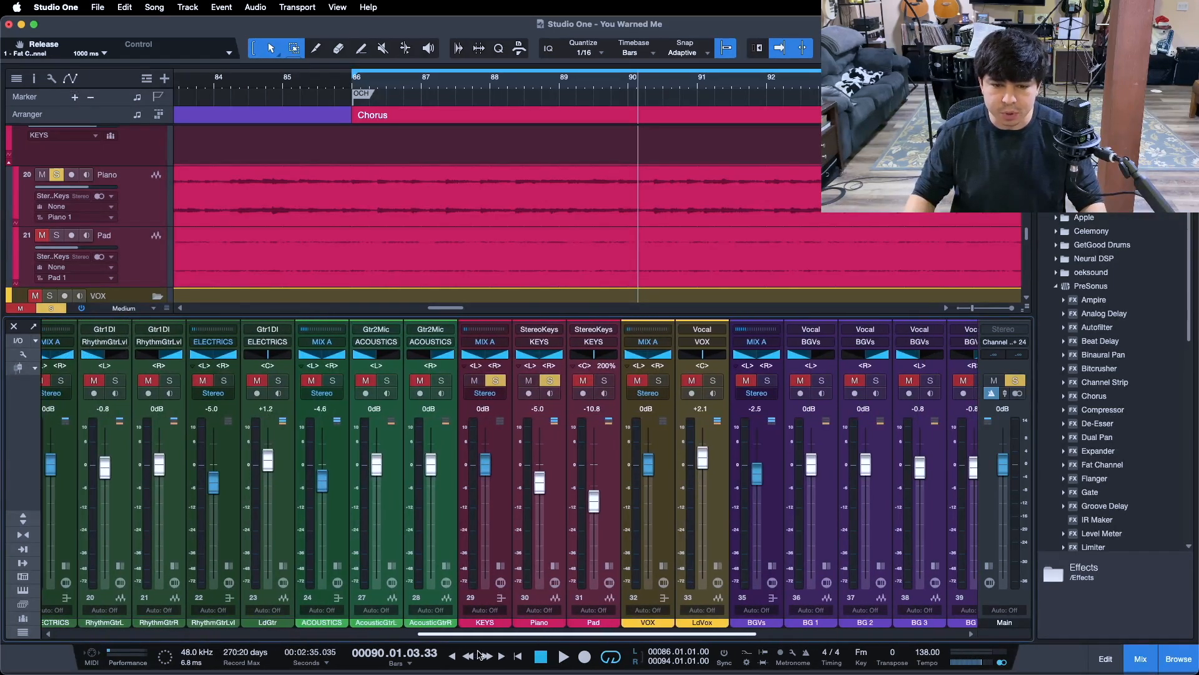
click(555, 565)
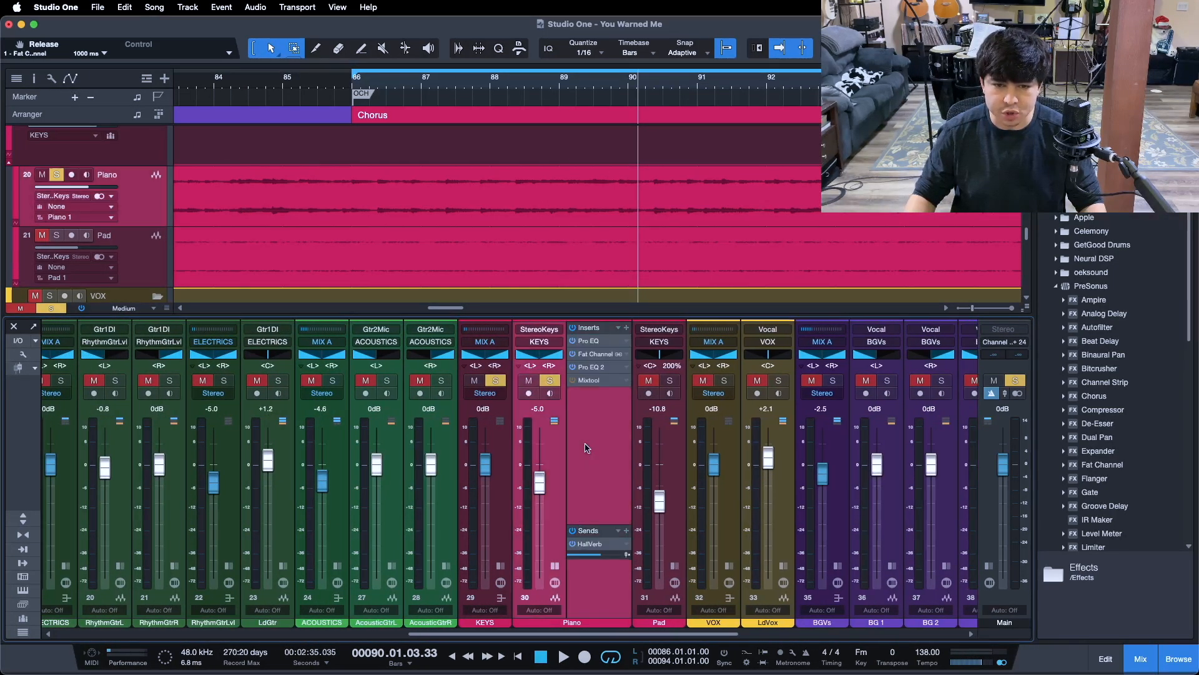
click(591, 342)
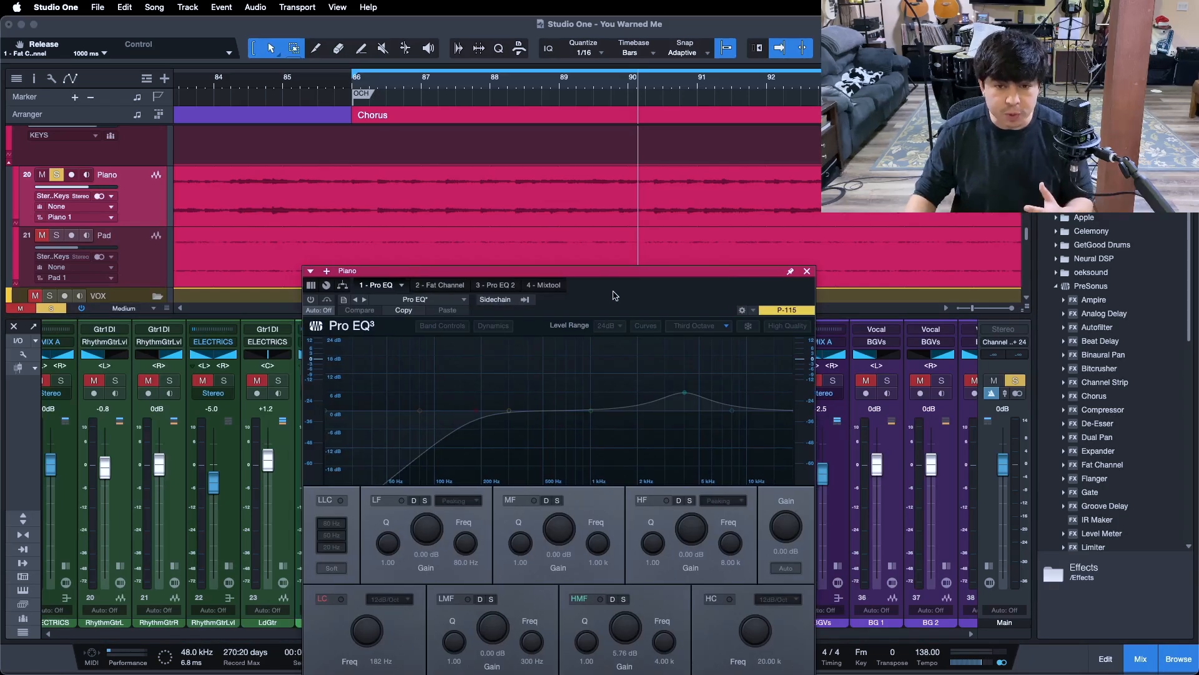
drag(611, 291, 657, 245)
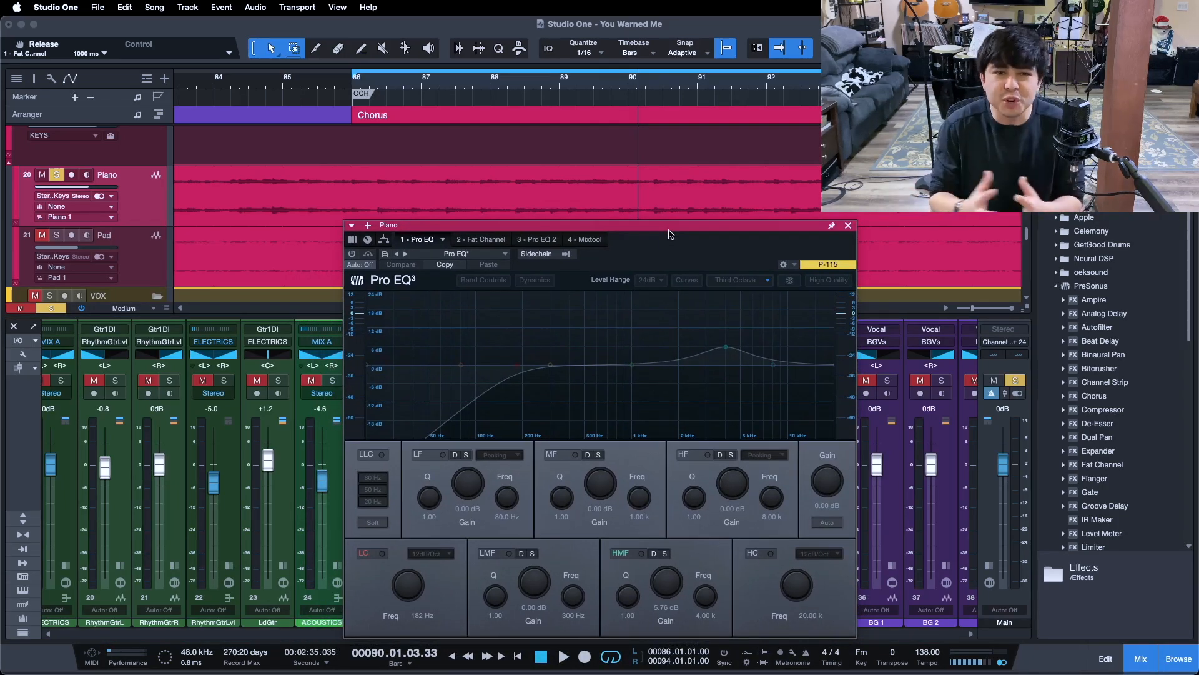
- Activate the piano's first Pro EQ and switch off its high-mid and low cut bands
click(351, 254)
click(614, 553)
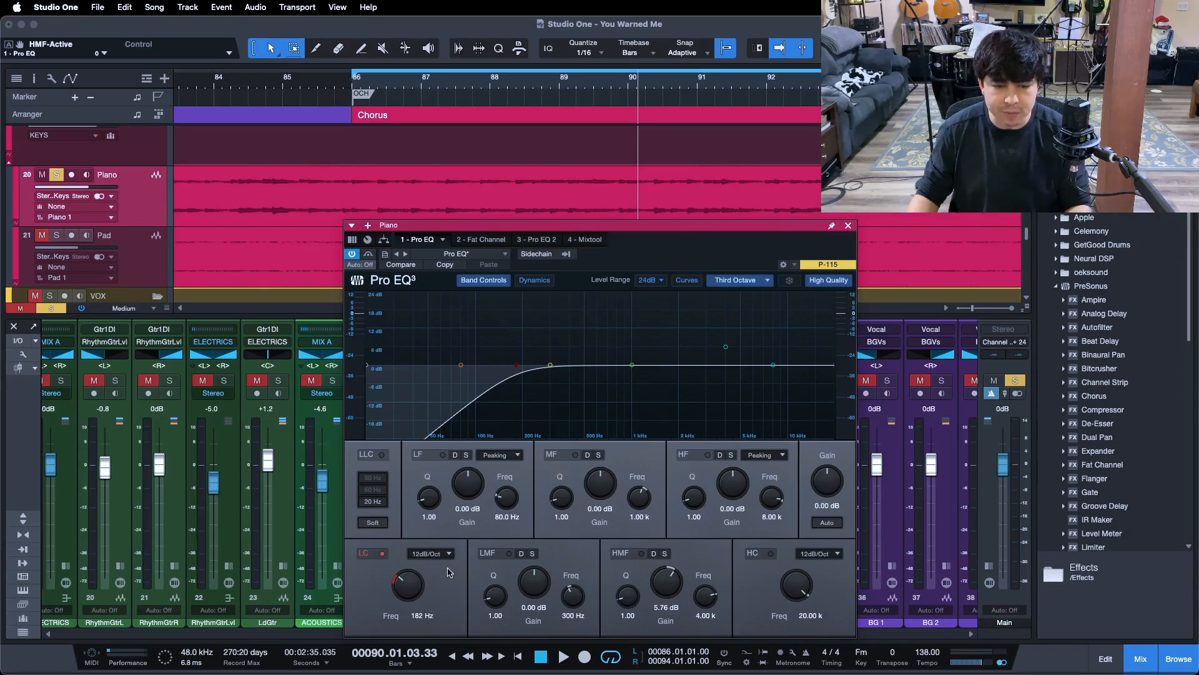
click(383, 553)
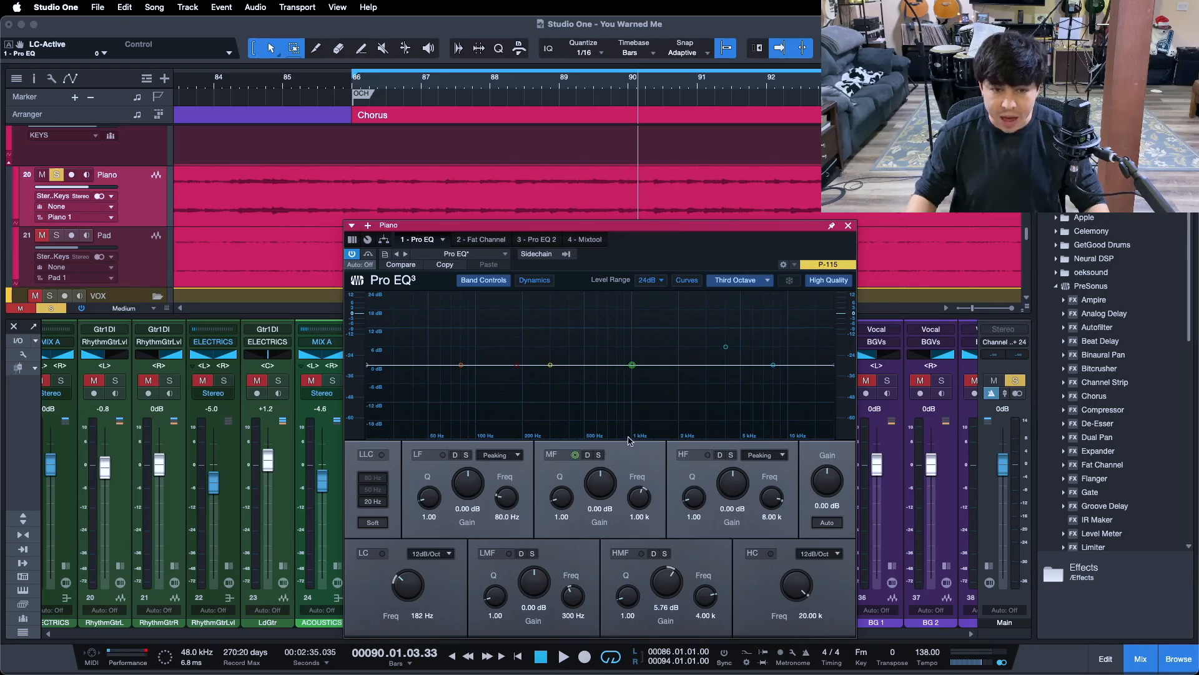
- Compare the looped piano with and without the low cut filter, leave the filter enabled, and stop playback
key(space)
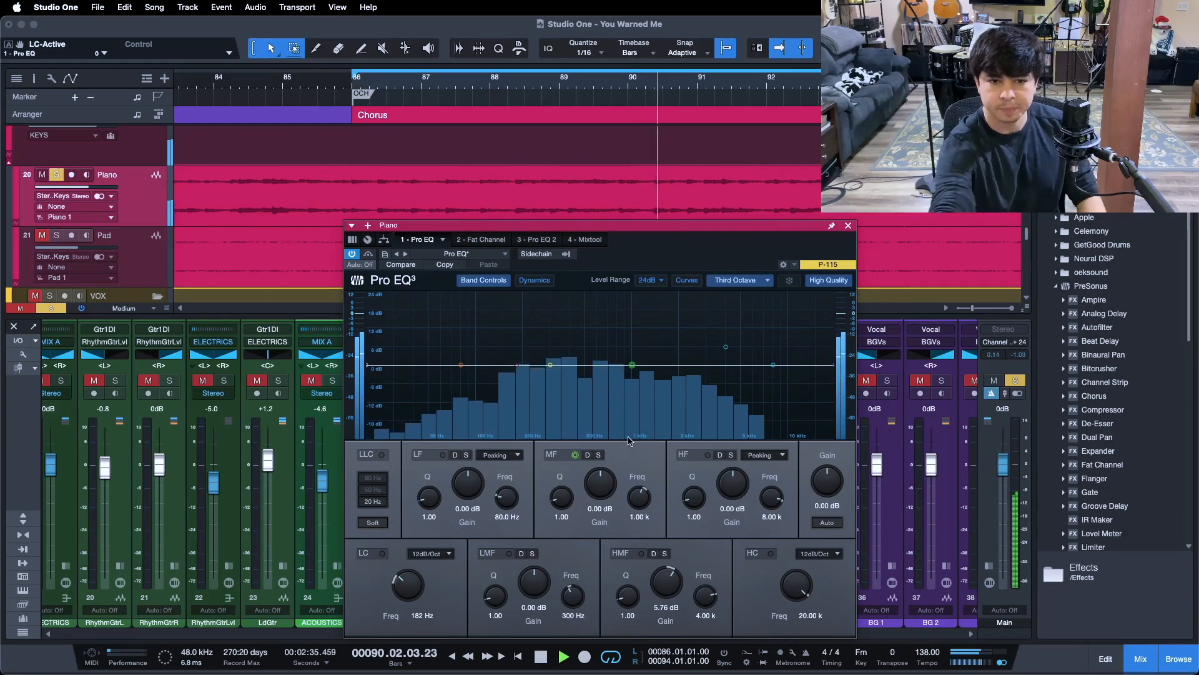
drag(665, 250, 655, 214)
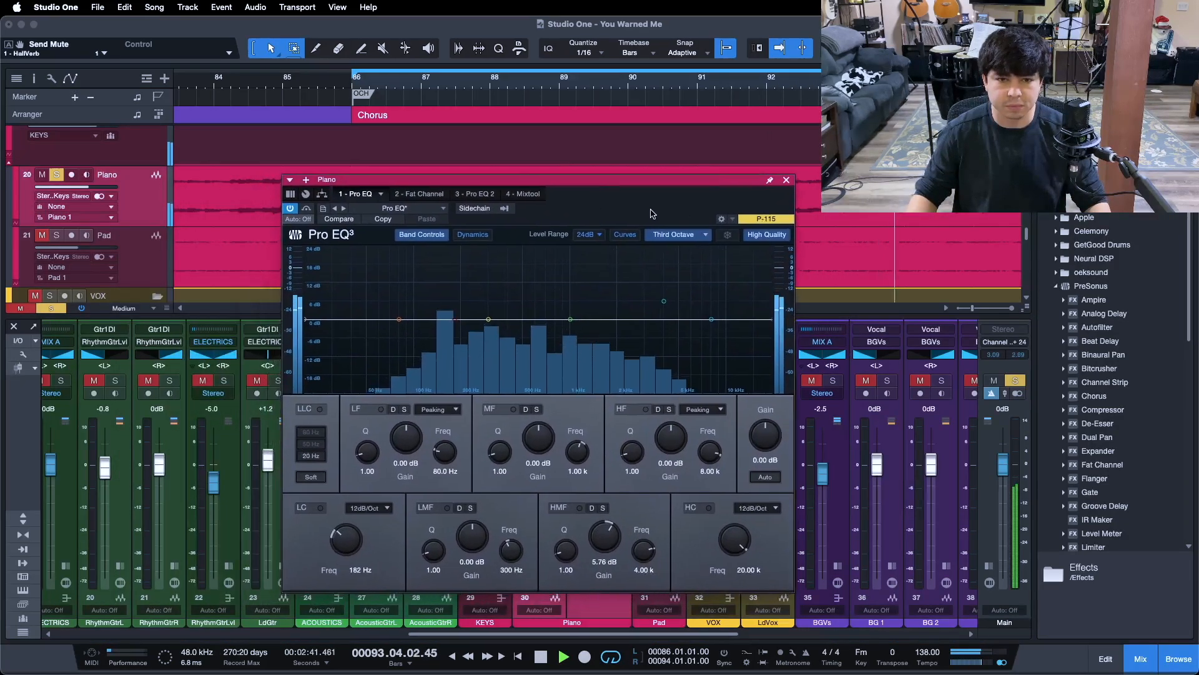
click(313, 508)
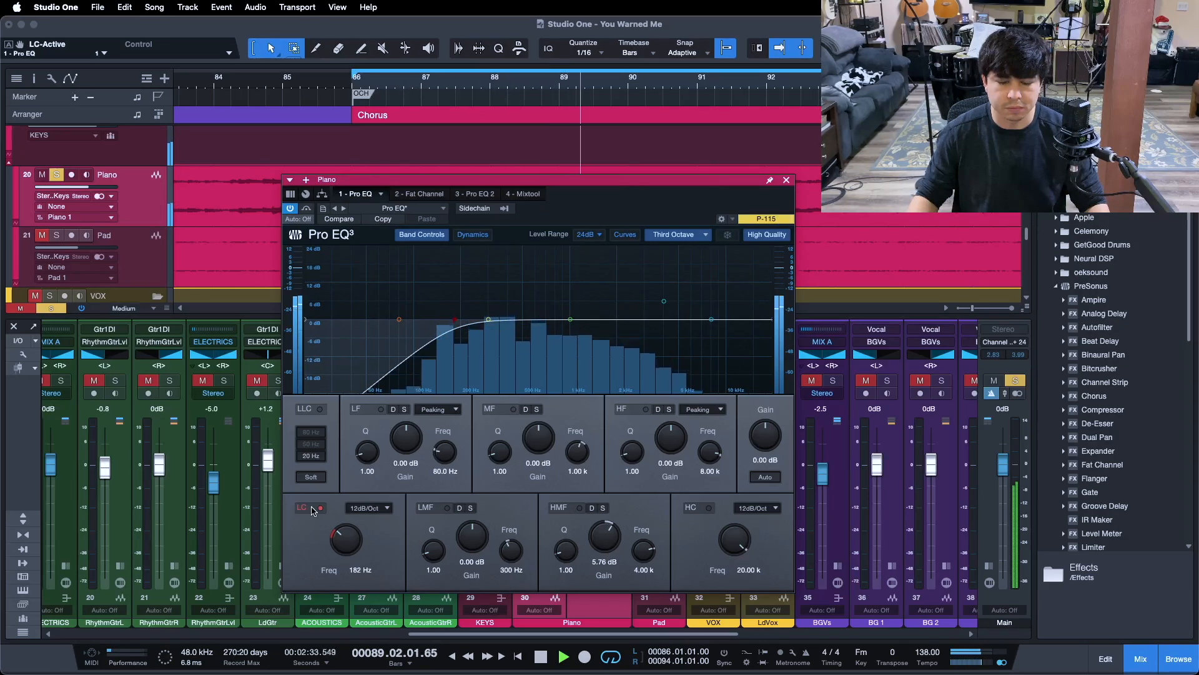
click(313, 508)
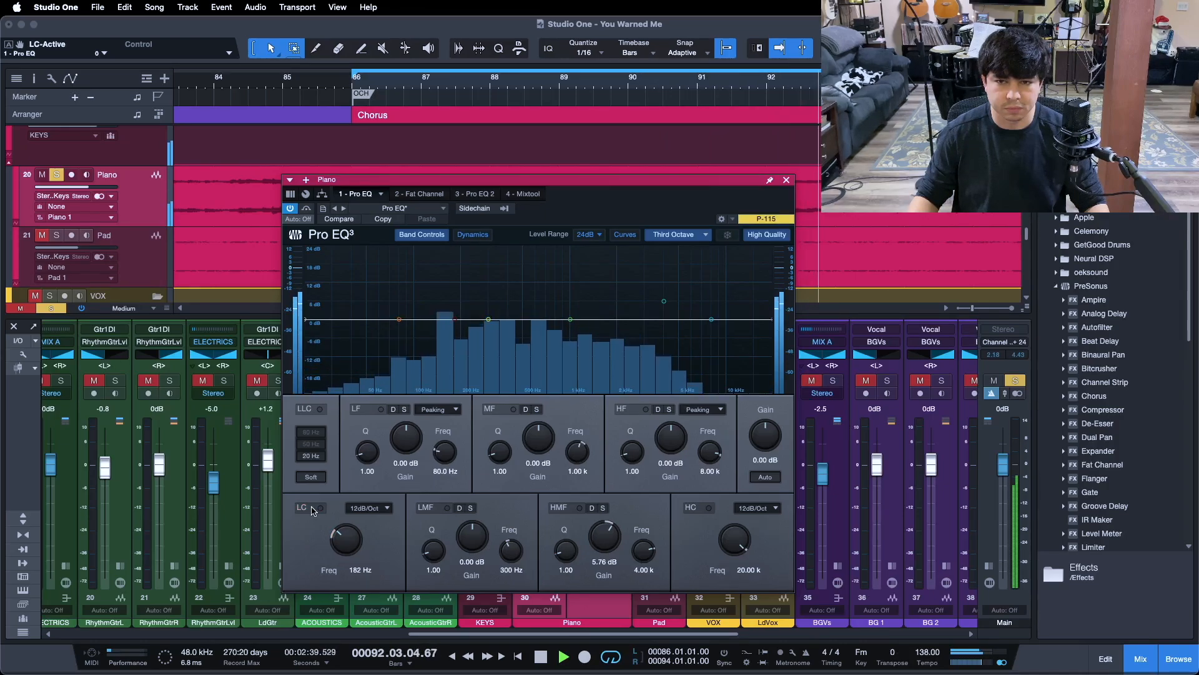
click(313, 508)
drag(635, 195, 673, 207)
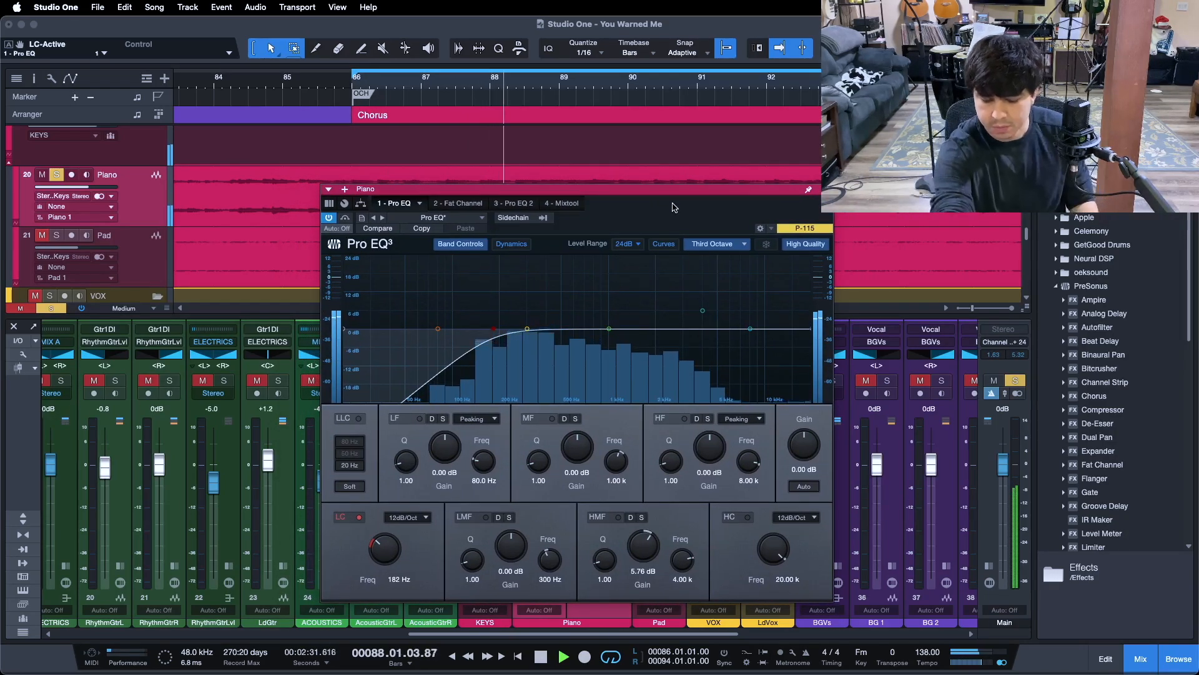
key(space)
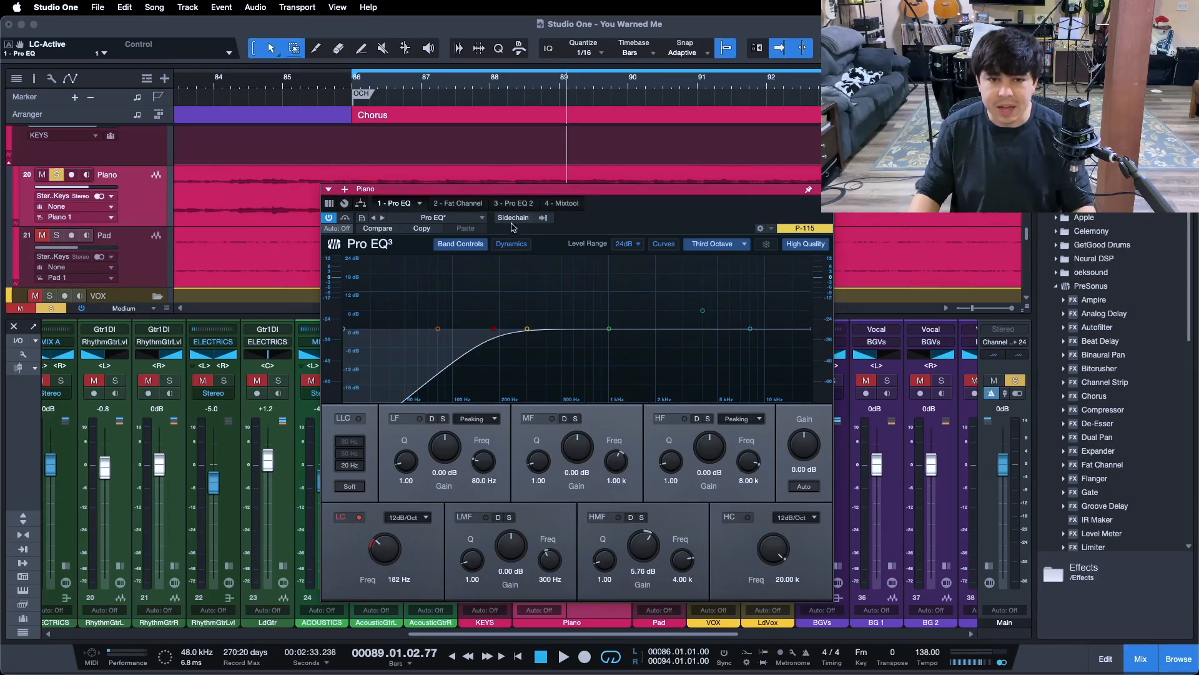
- Open the piano's Pro EQ 2, activate it, and switch off its mid frequency band
click(513, 204)
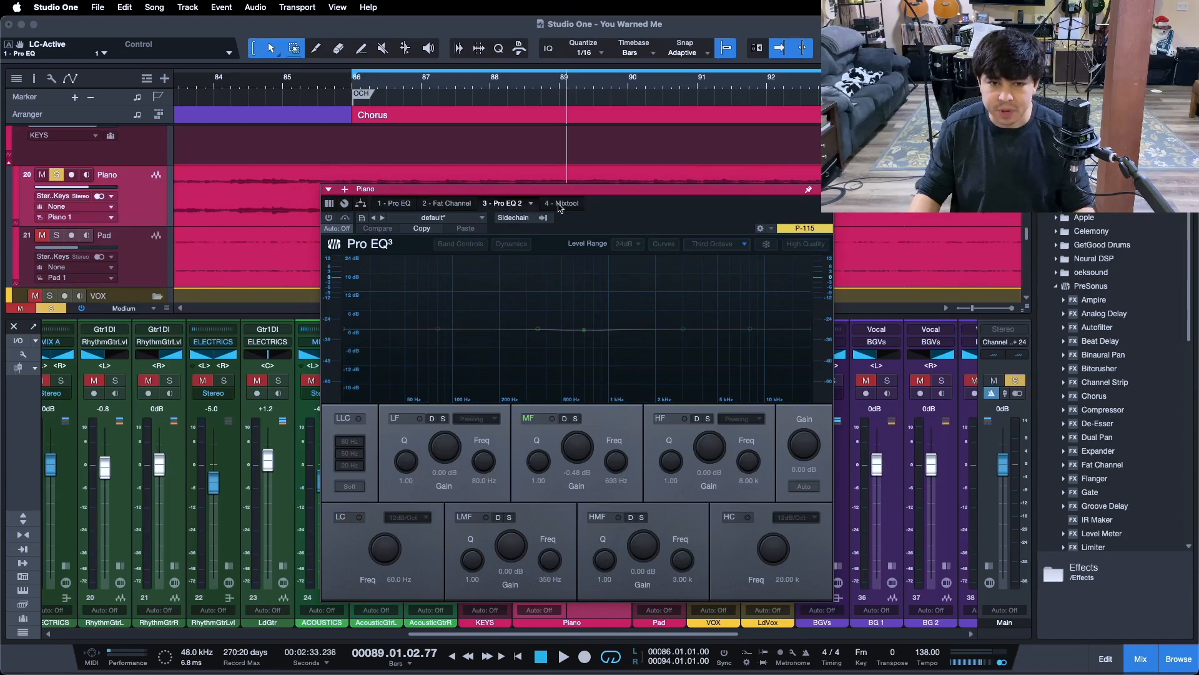
click(329, 217)
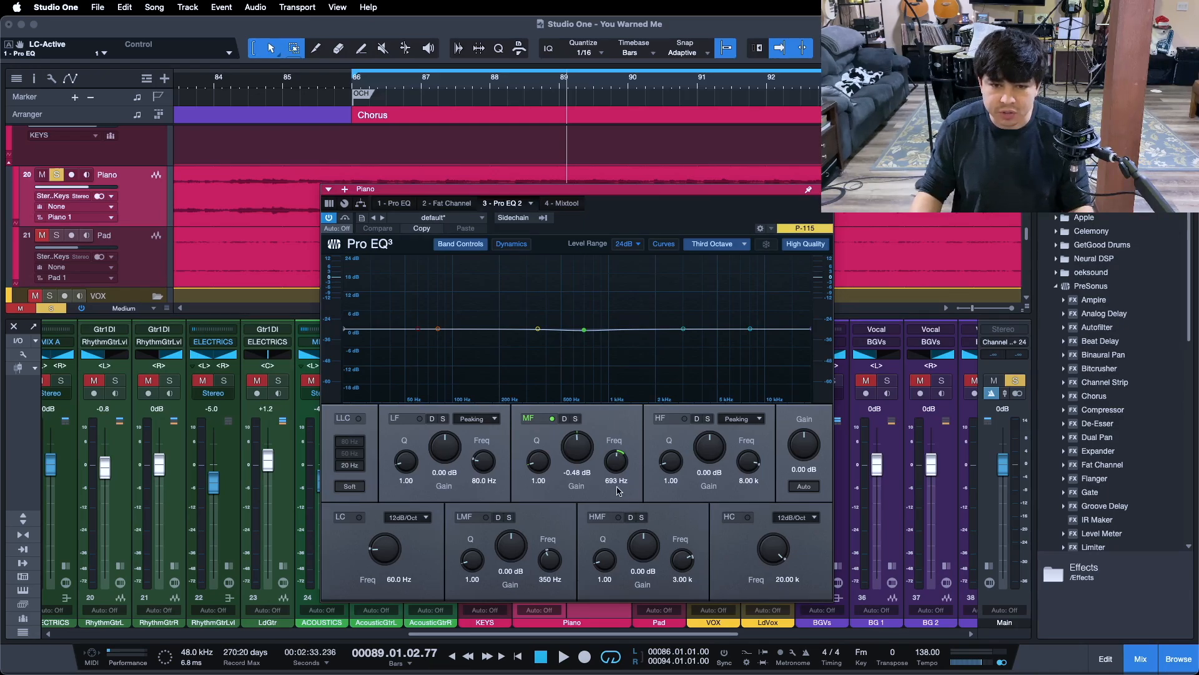
click(553, 419)
- During loop playback, enable Pro EQ 2's mid band, audition a boost of 8.40 dB, set its gain to -0.48 dB, and stop
key(space)
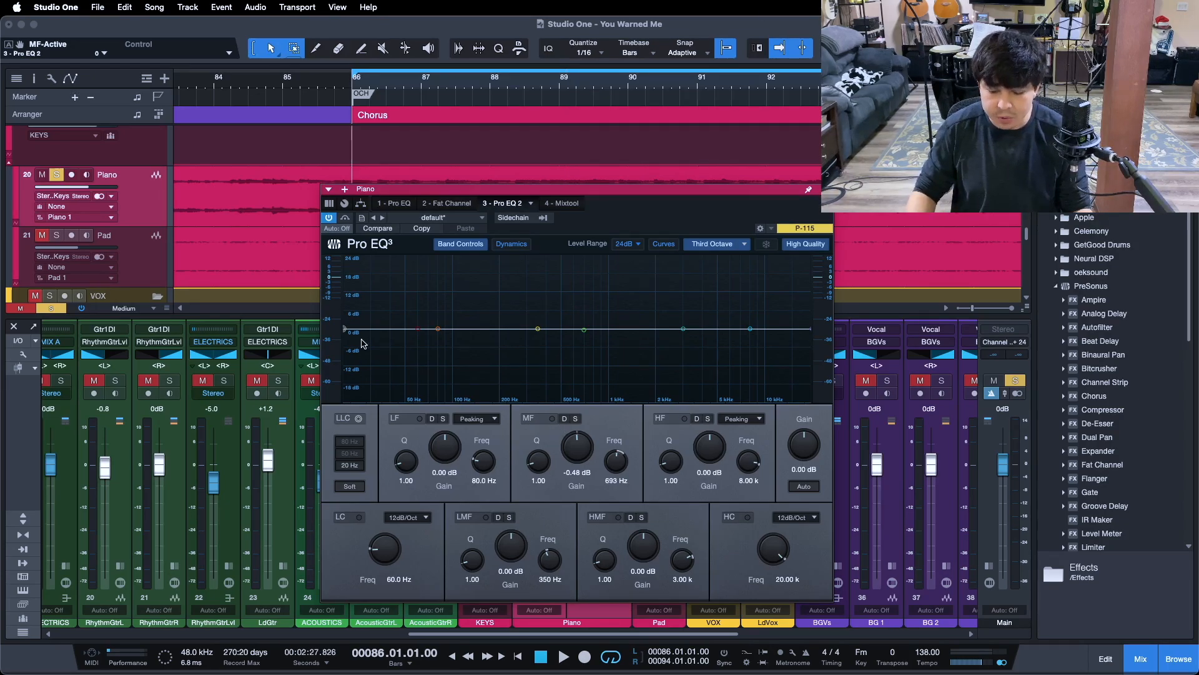
key(space)
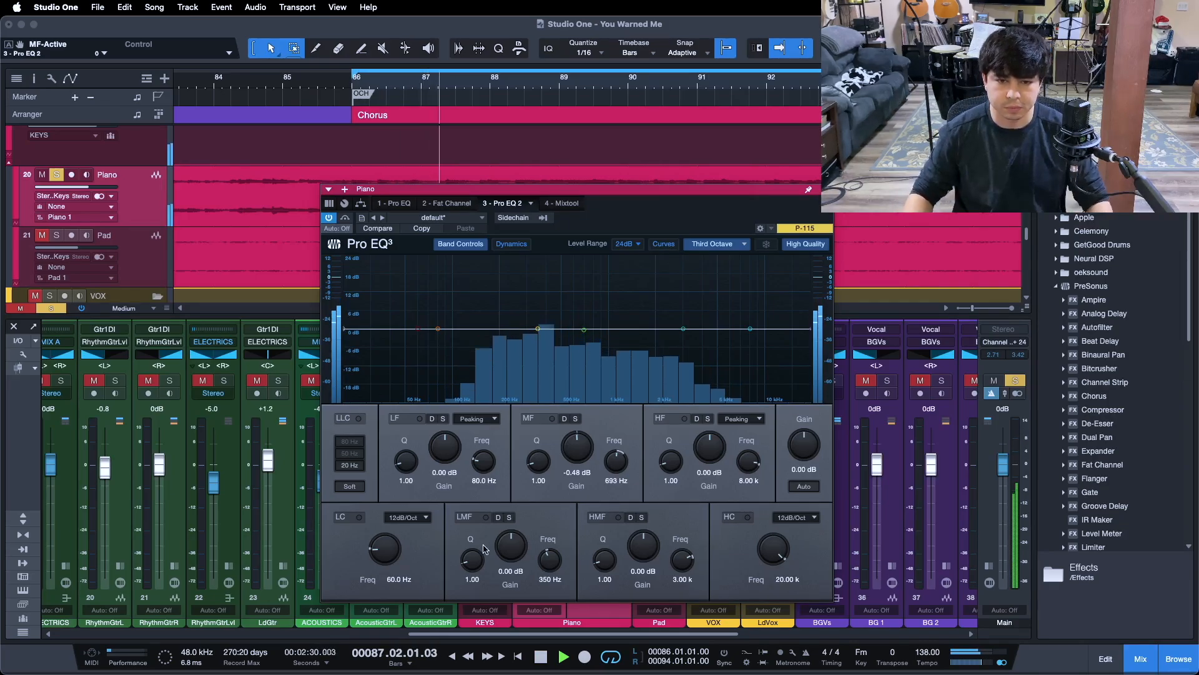
click(542, 423)
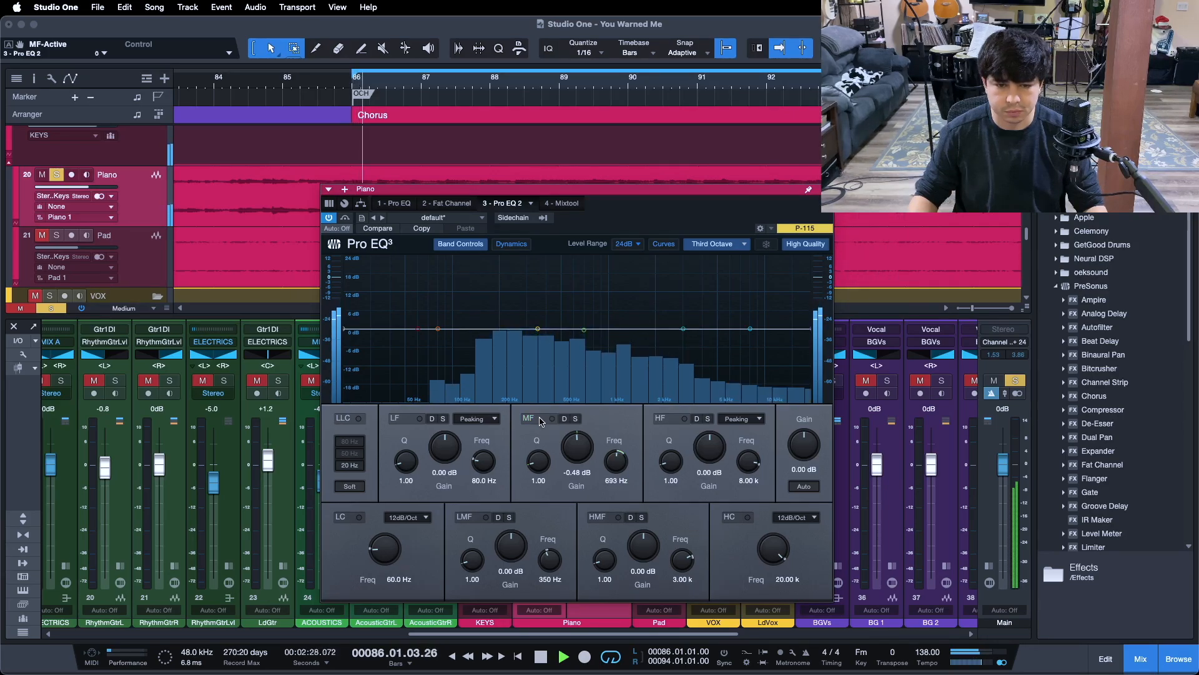
drag(578, 444, 577, 424)
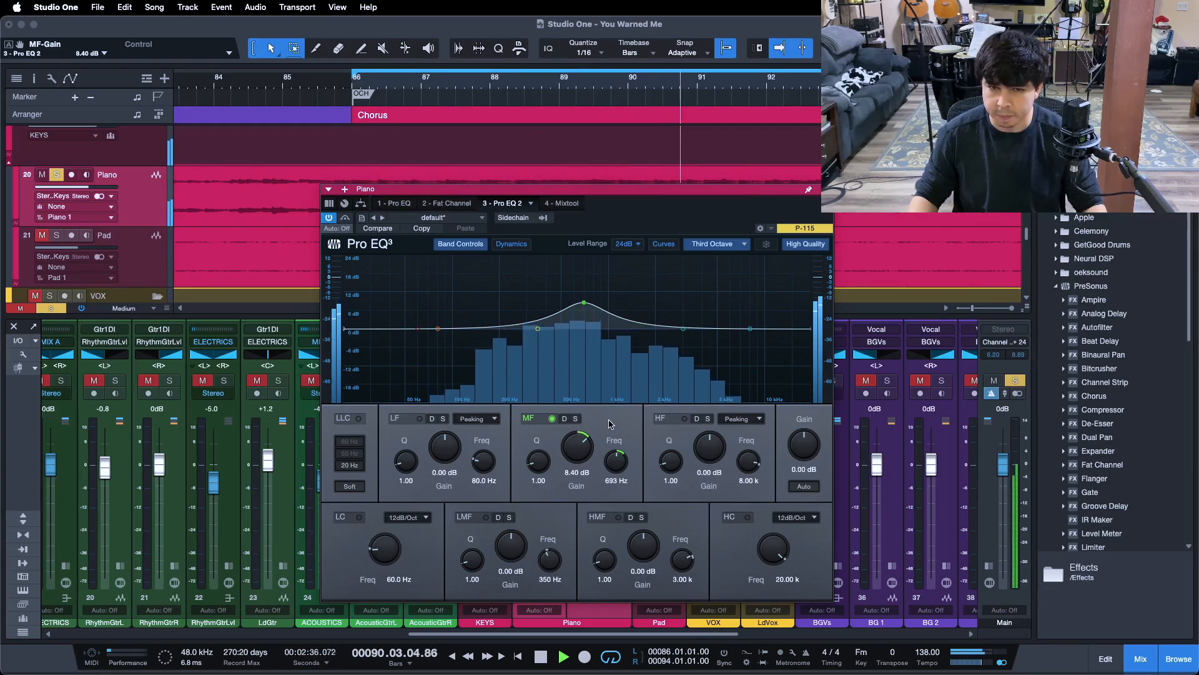
drag(611, 424, 597, 448)
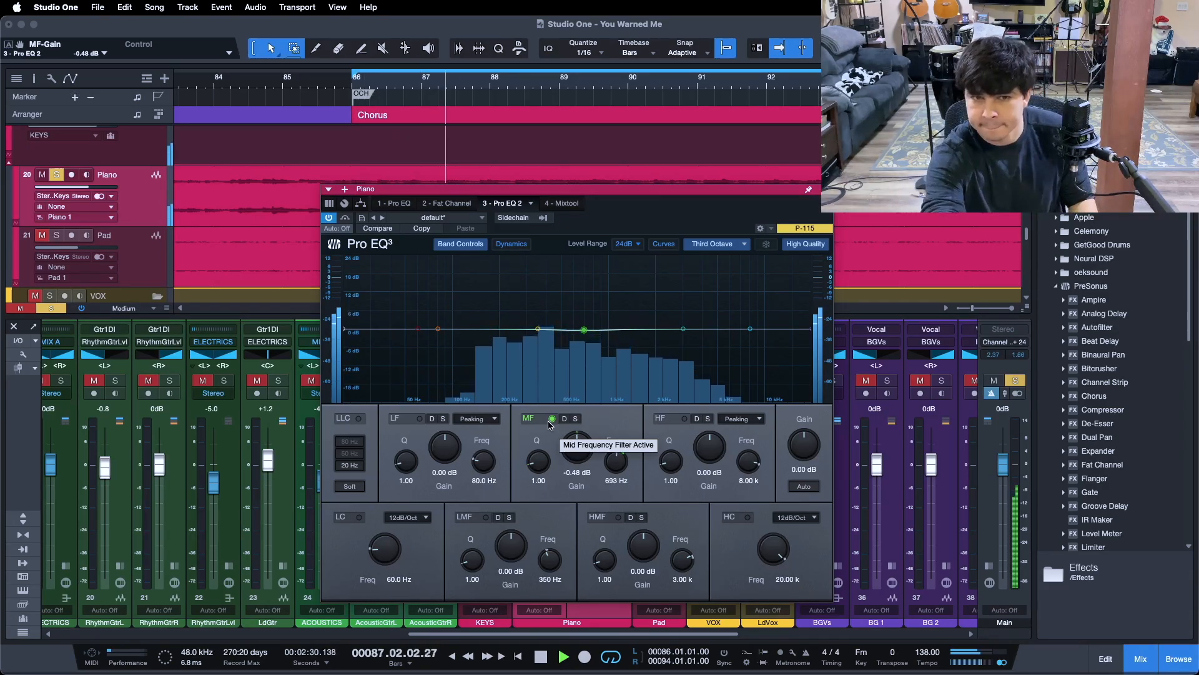
key(space)
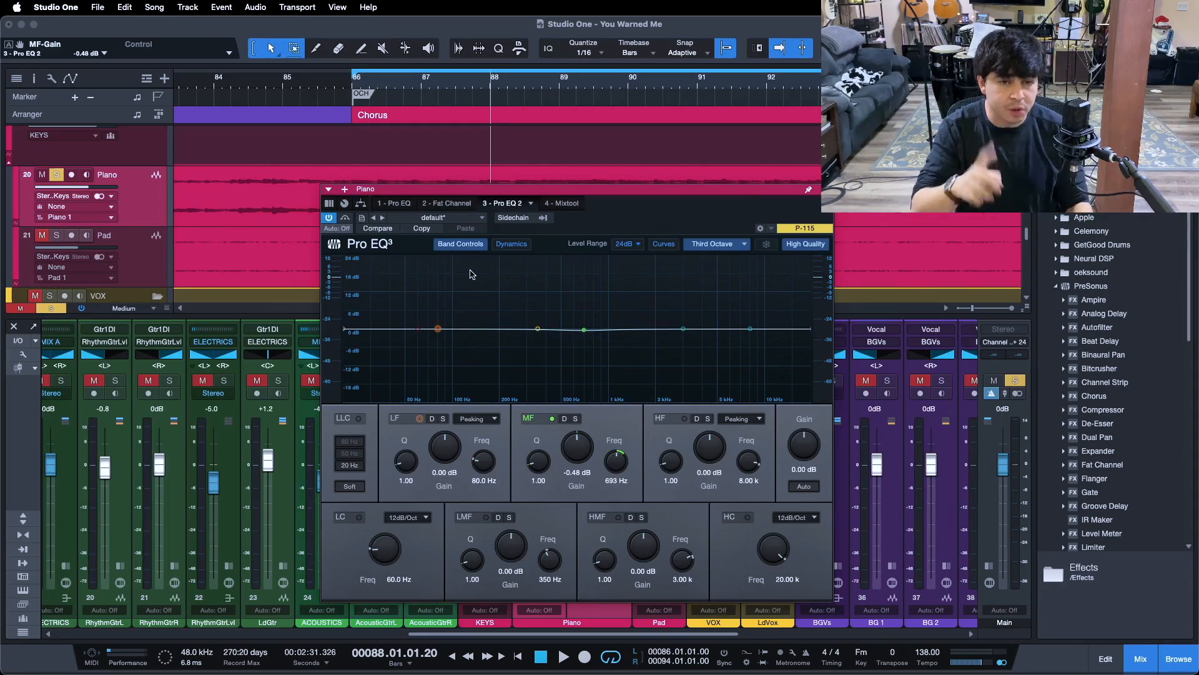
- Review the first Pro EQ's curve against the curve of Pro EQ 2 on the Piano channel
click(392, 203)
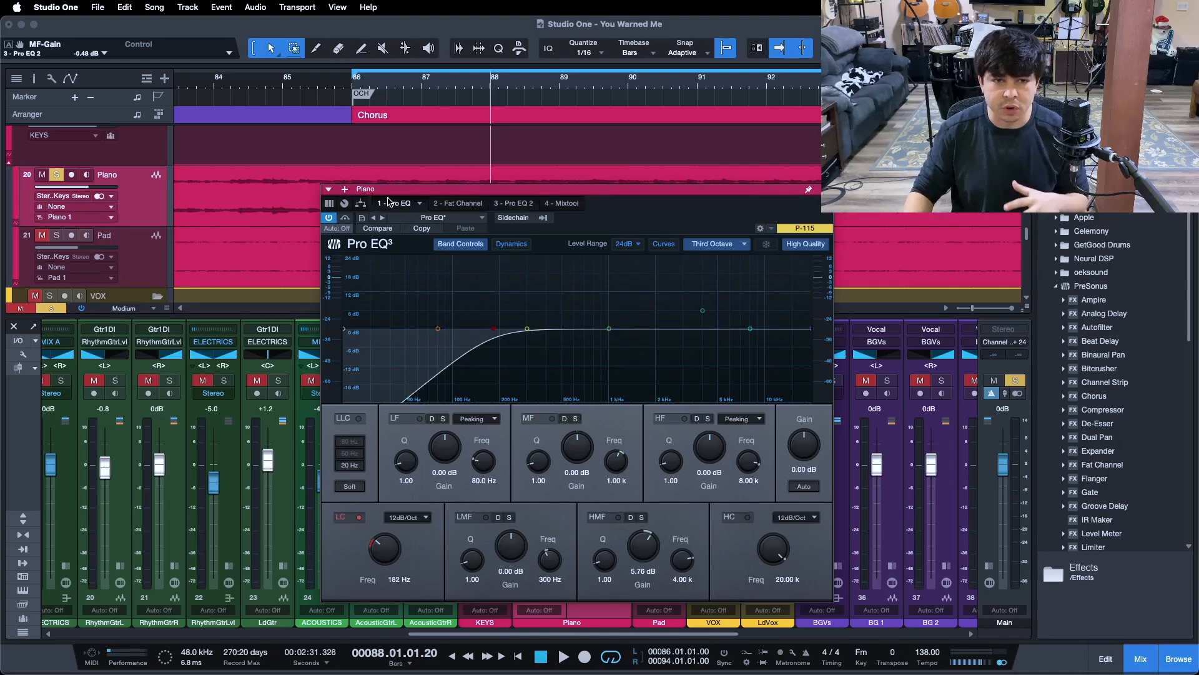
click(510, 205)
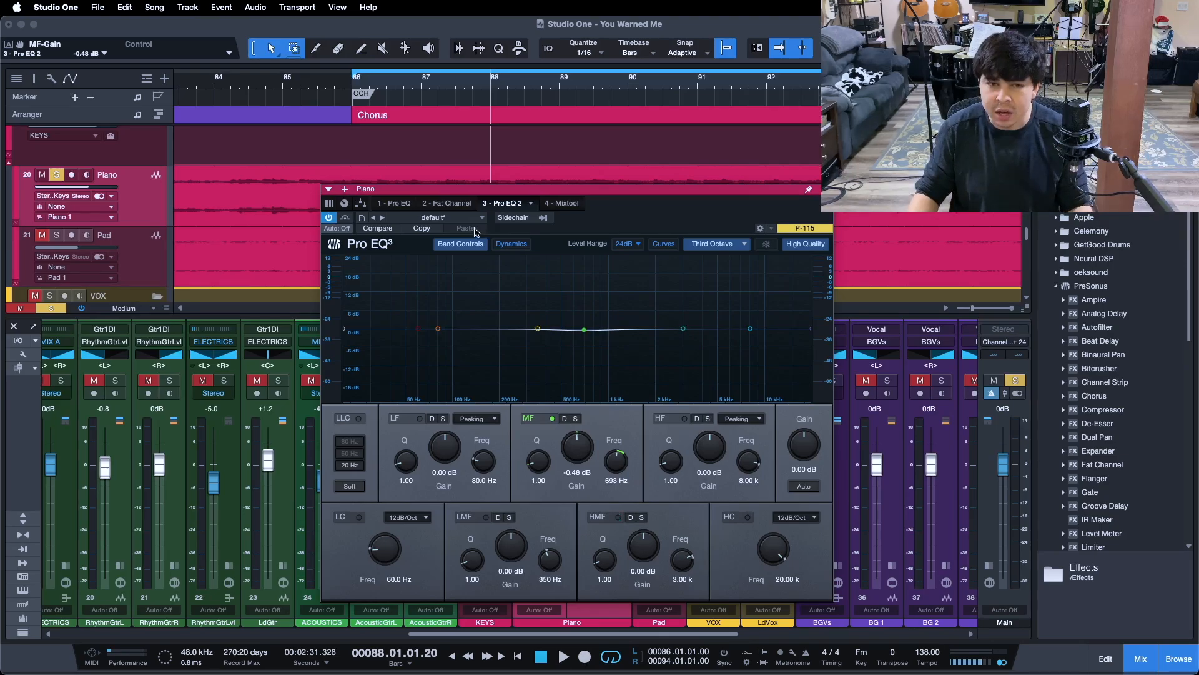
- Open the Piano channel's Fat Channel XT compressor and move its window below the piano waveform
click(454, 204)
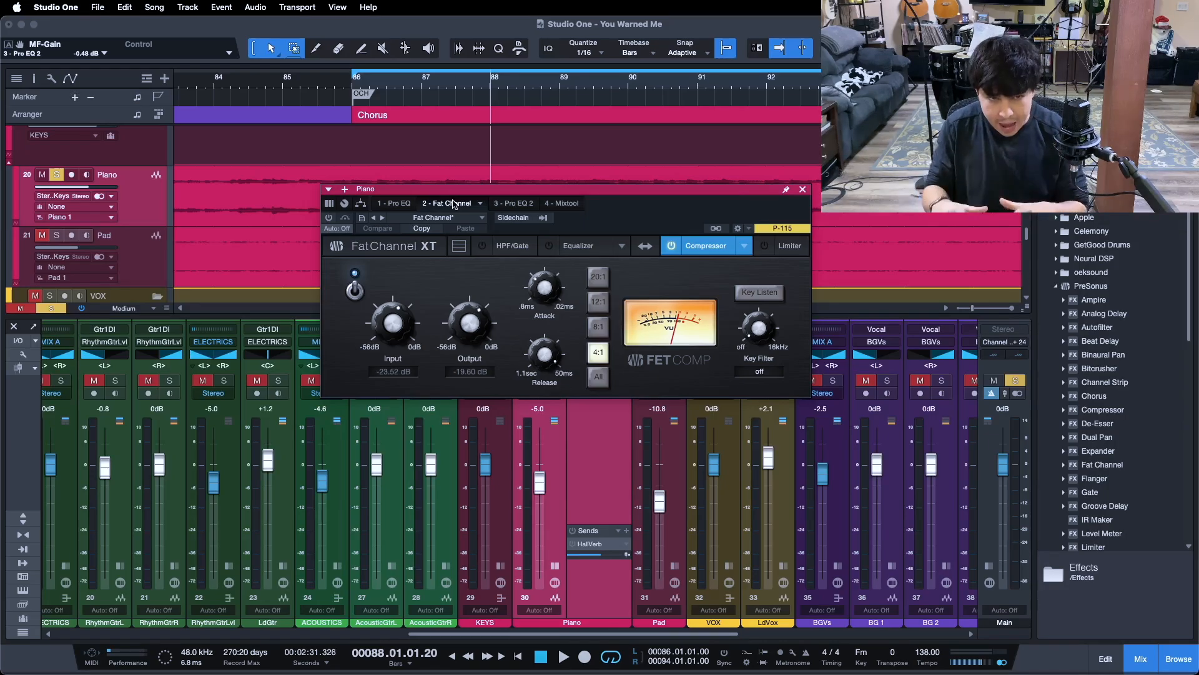
drag(621, 221, 621, 310)
click(341, 275)
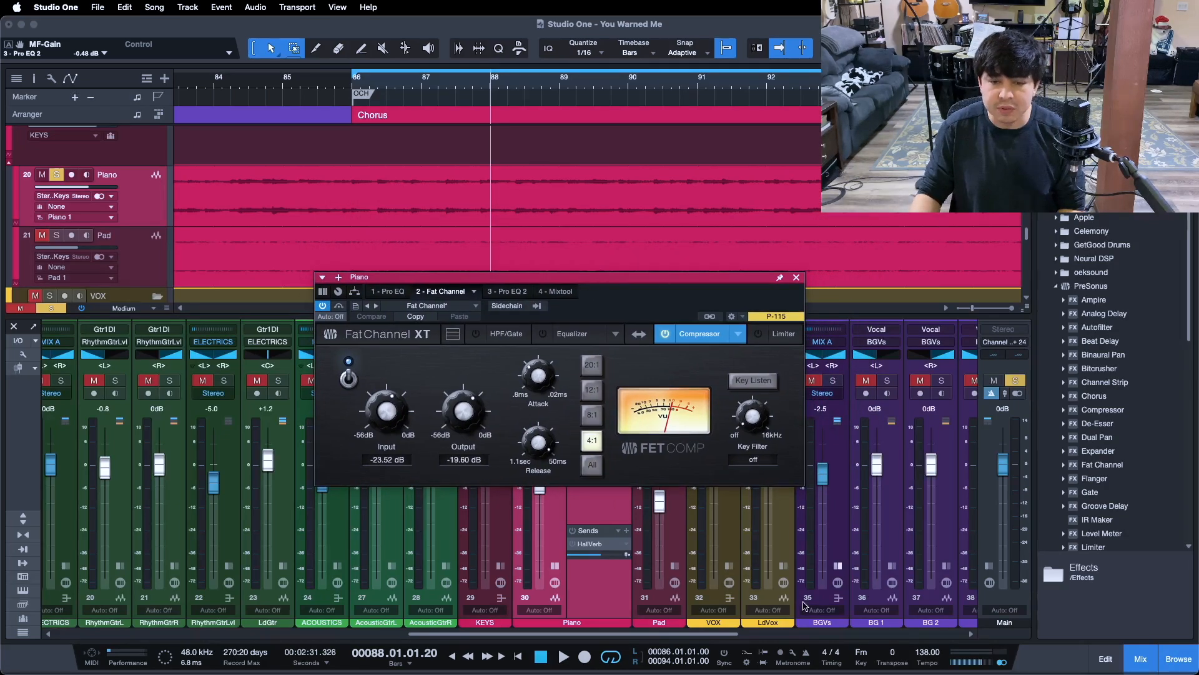
mouse_move(599, 295)
mouse_down()
mouse_move(726, 229)
mouse_move(579, 310)
mouse_move(593, 290)
mouse_move(612, 299)
mouse_up()
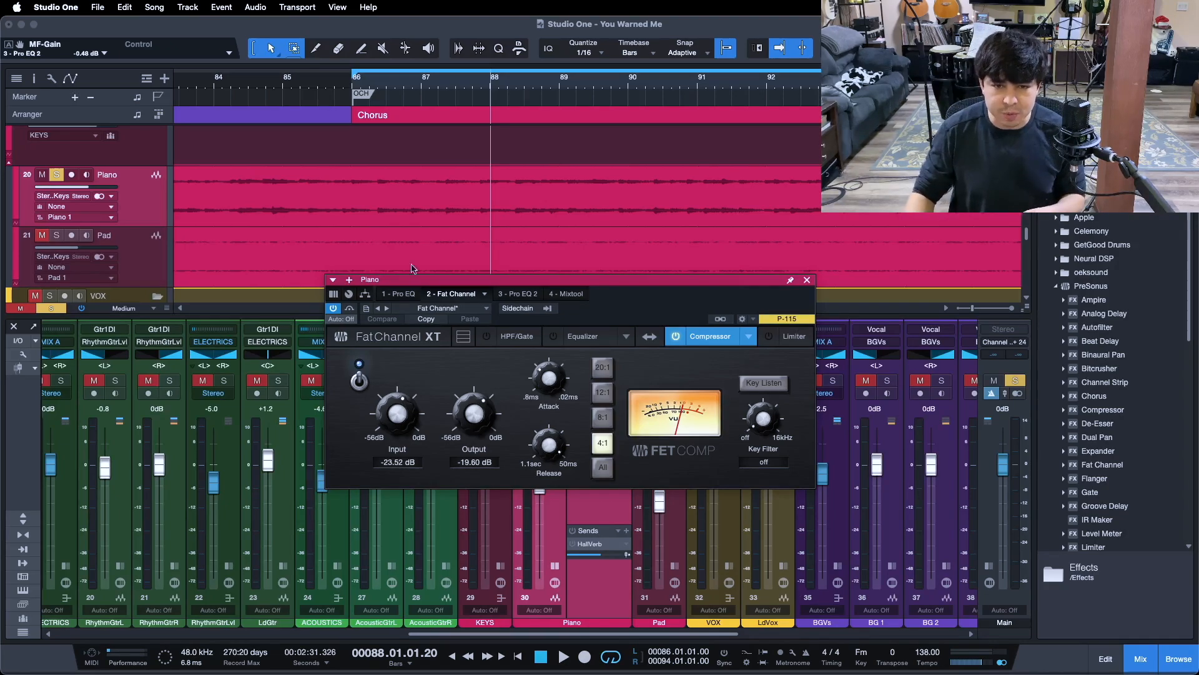
- Play the chorus loop from its start, compare the piano with Fat Channel's compressor off and on, leave it on, and stop
key(KP_1)
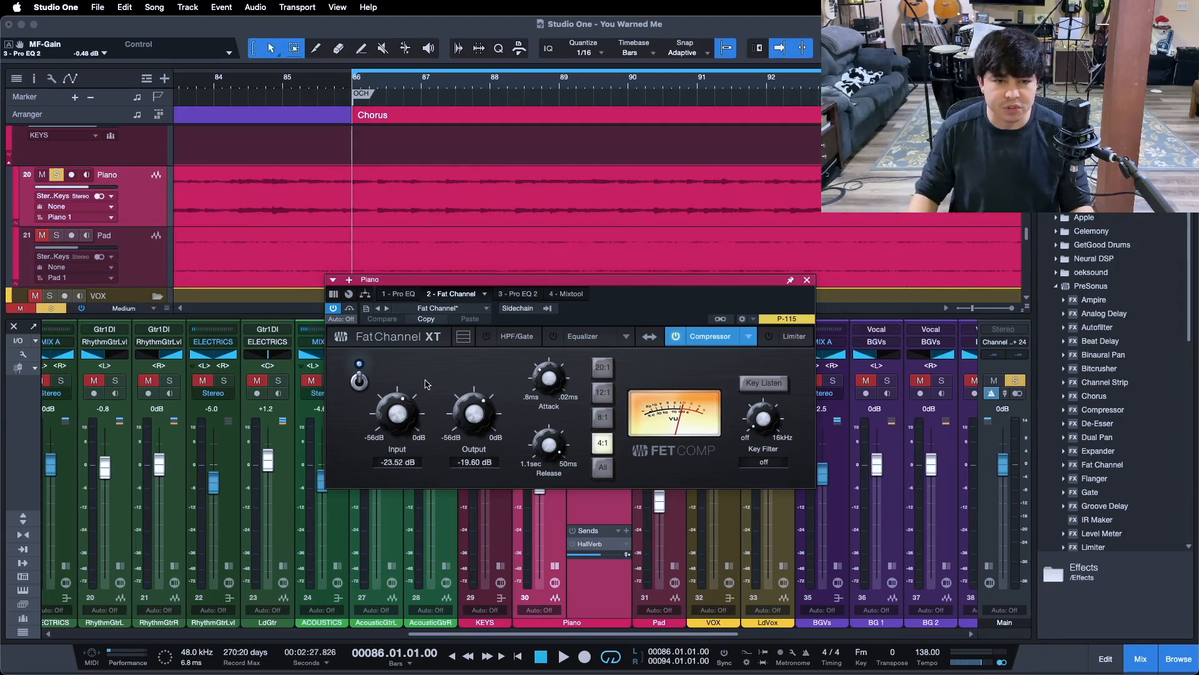
click(357, 381)
drag(660, 313, 683, 333)
key(space)
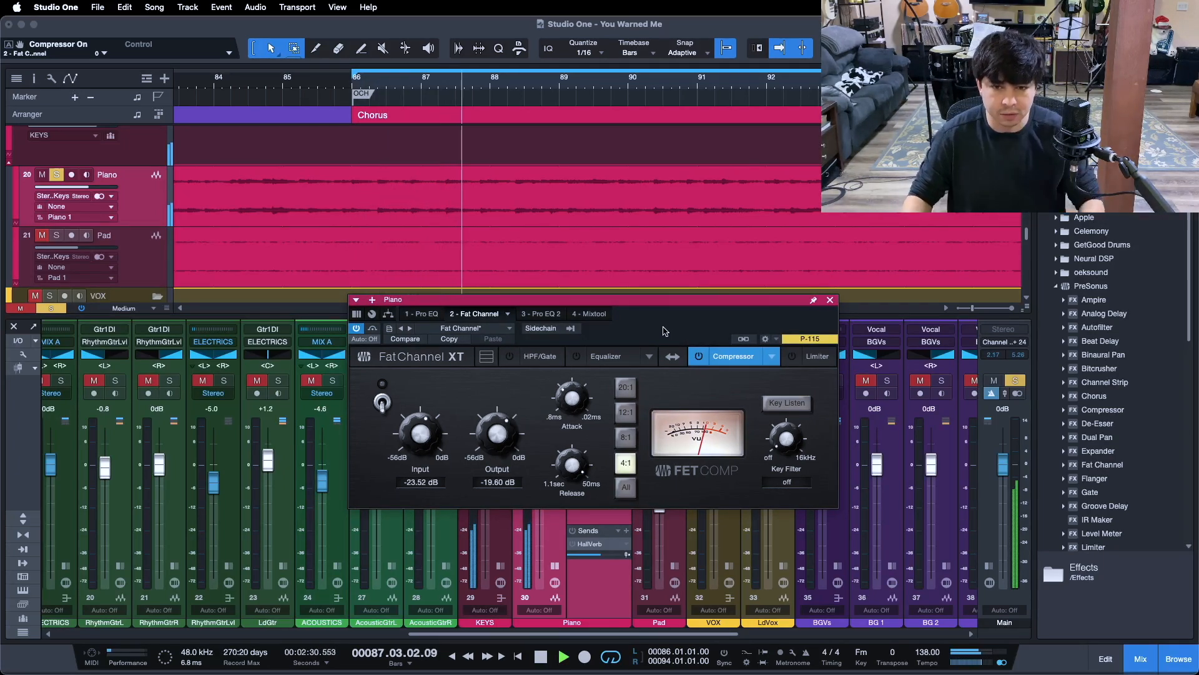
click(381, 401)
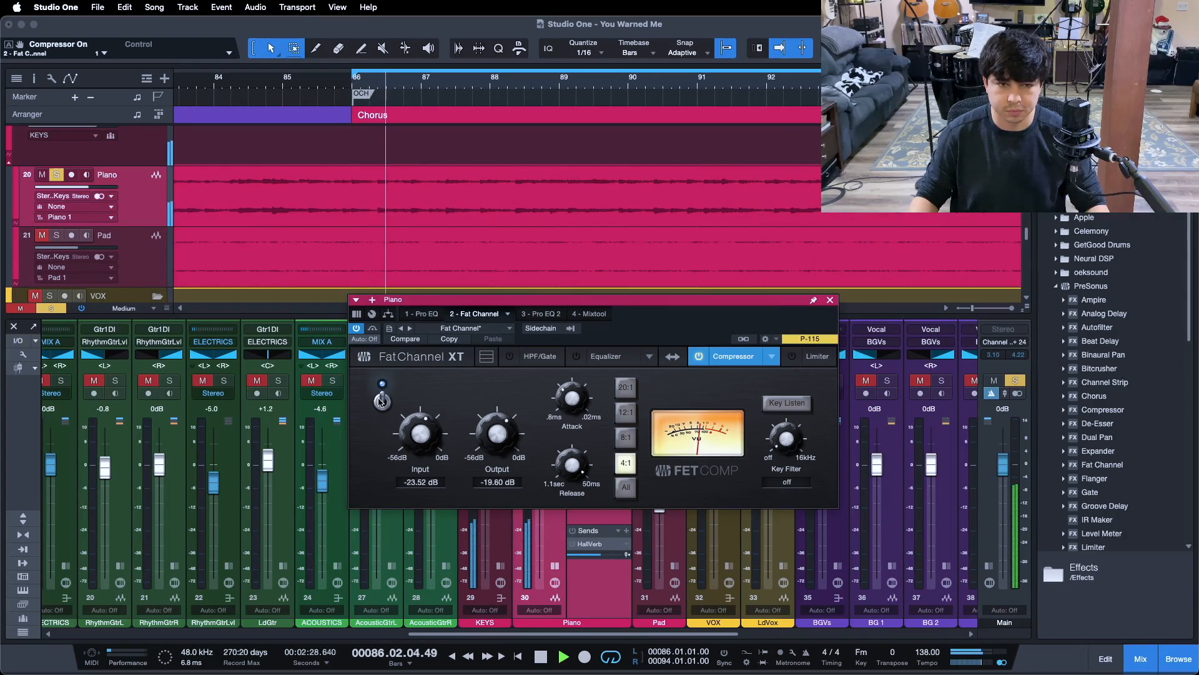
click(381, 400)
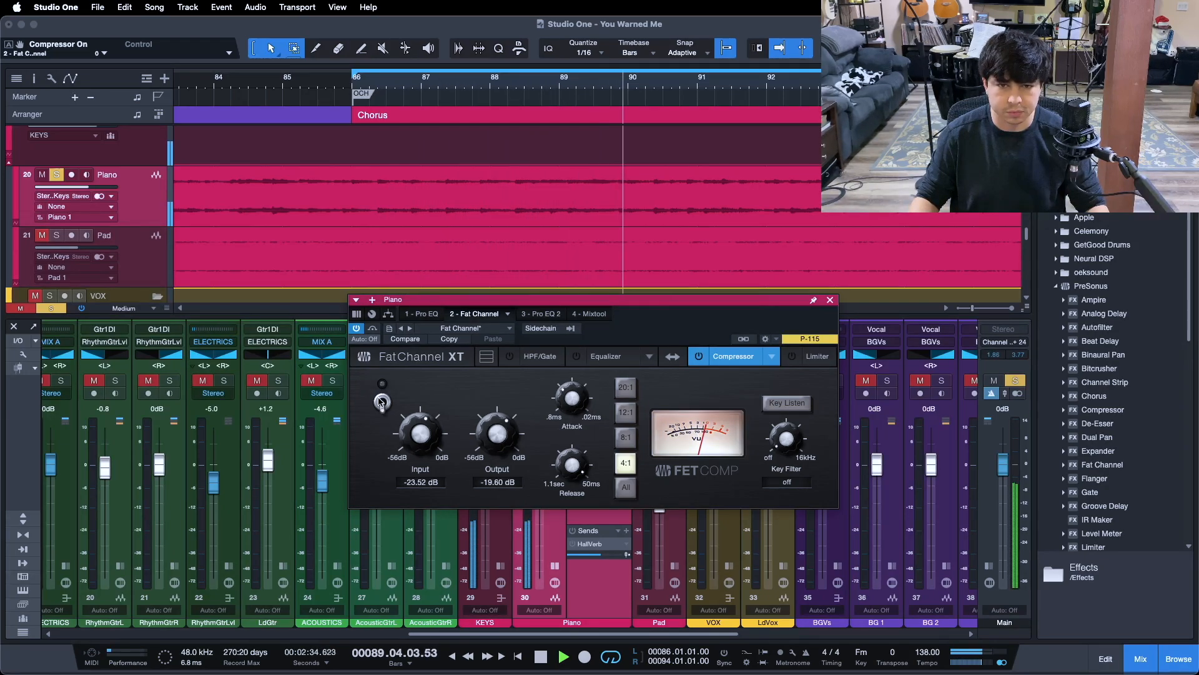
click(381, 400)
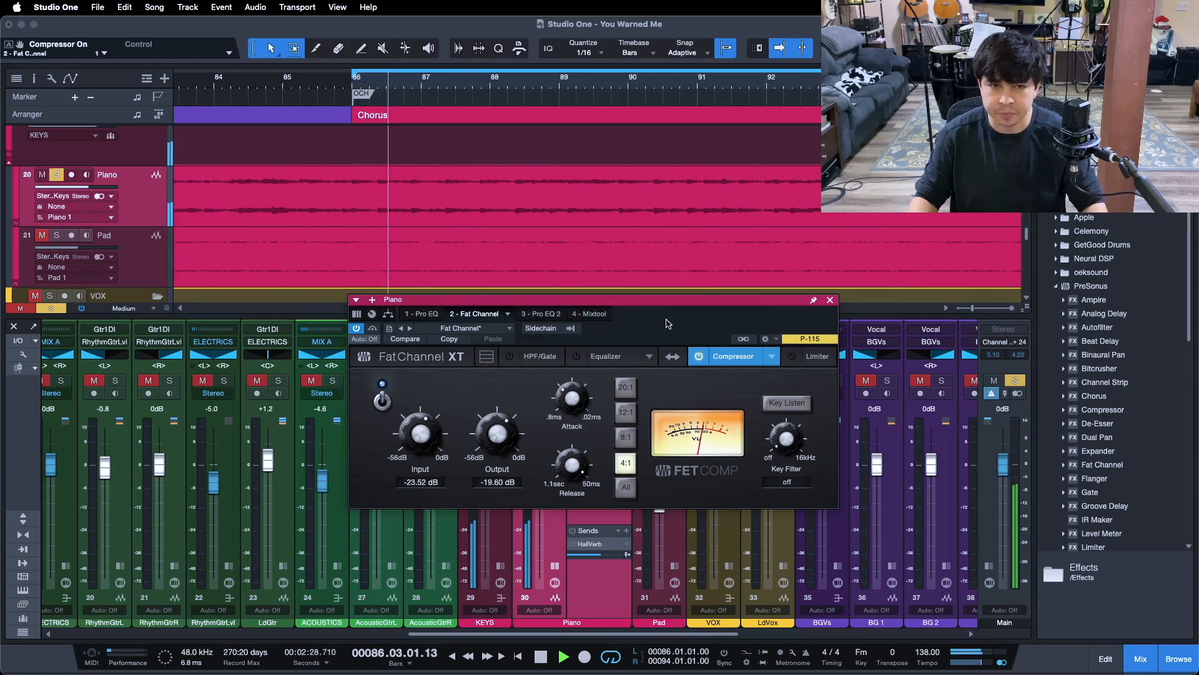
mouse_move(669, 323)
mouse_down()
mouse_move(654, 303)
mouse_move(666, 300)
mouse_up()
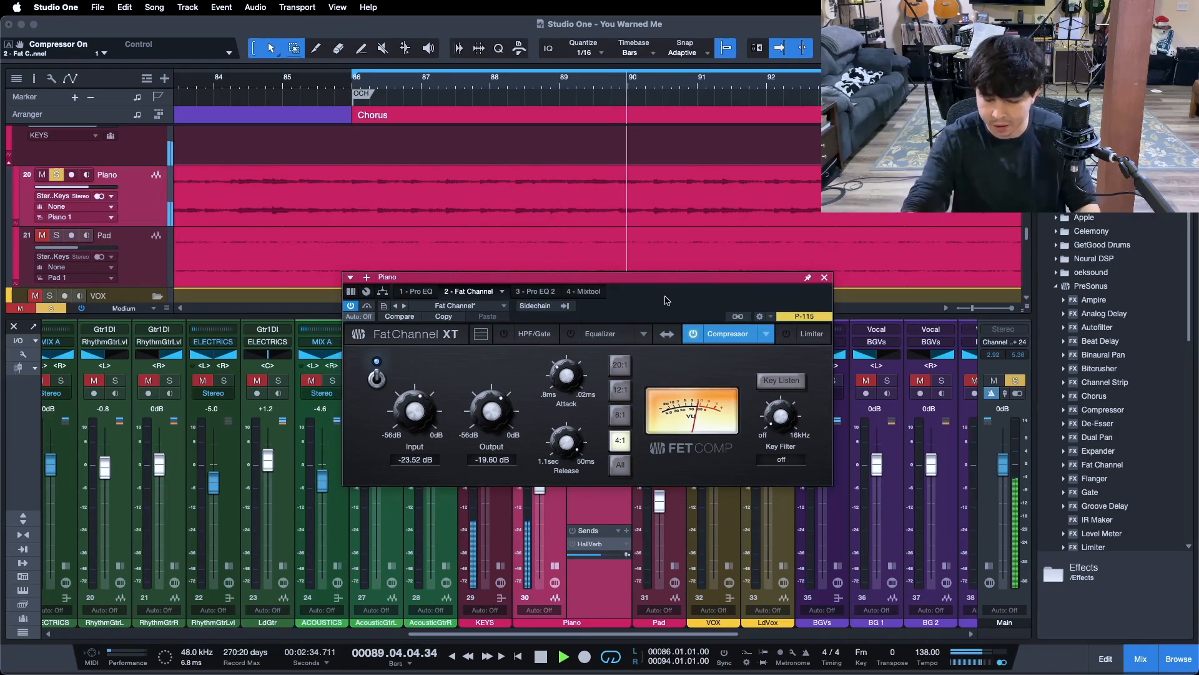
key(space)
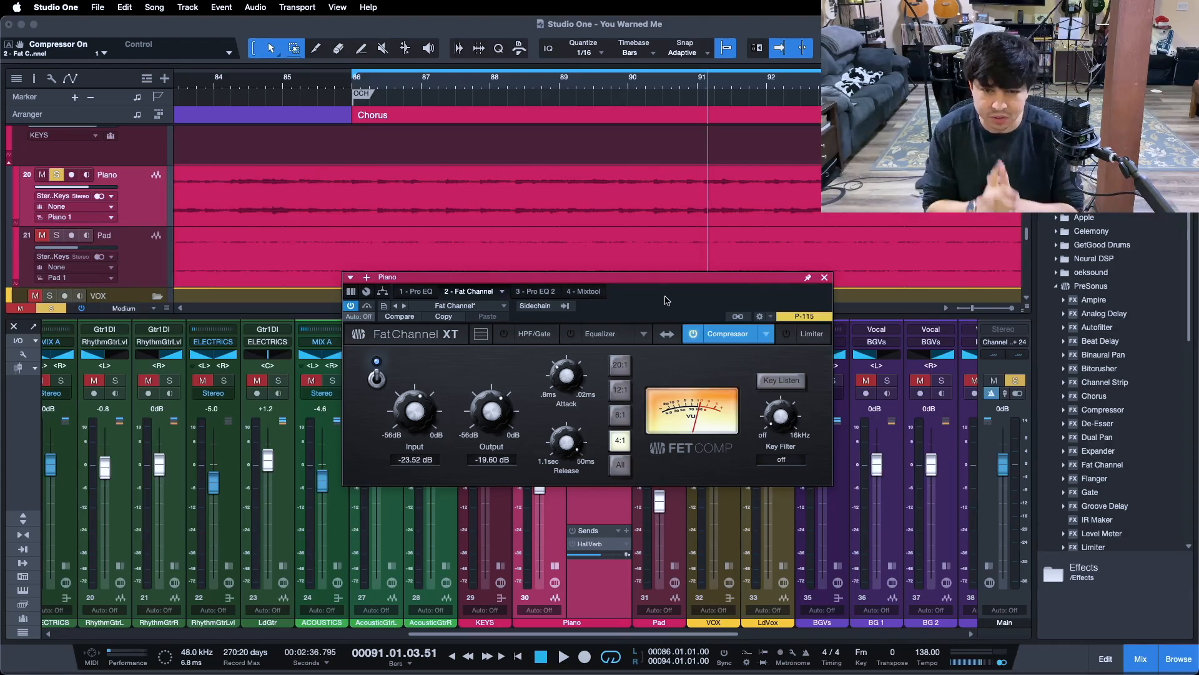
- Inspect the compressor's attack and release, repeat the off/on comparison over the chorus loop, leave the compressor enabled, and stop playback
click(376, 378)
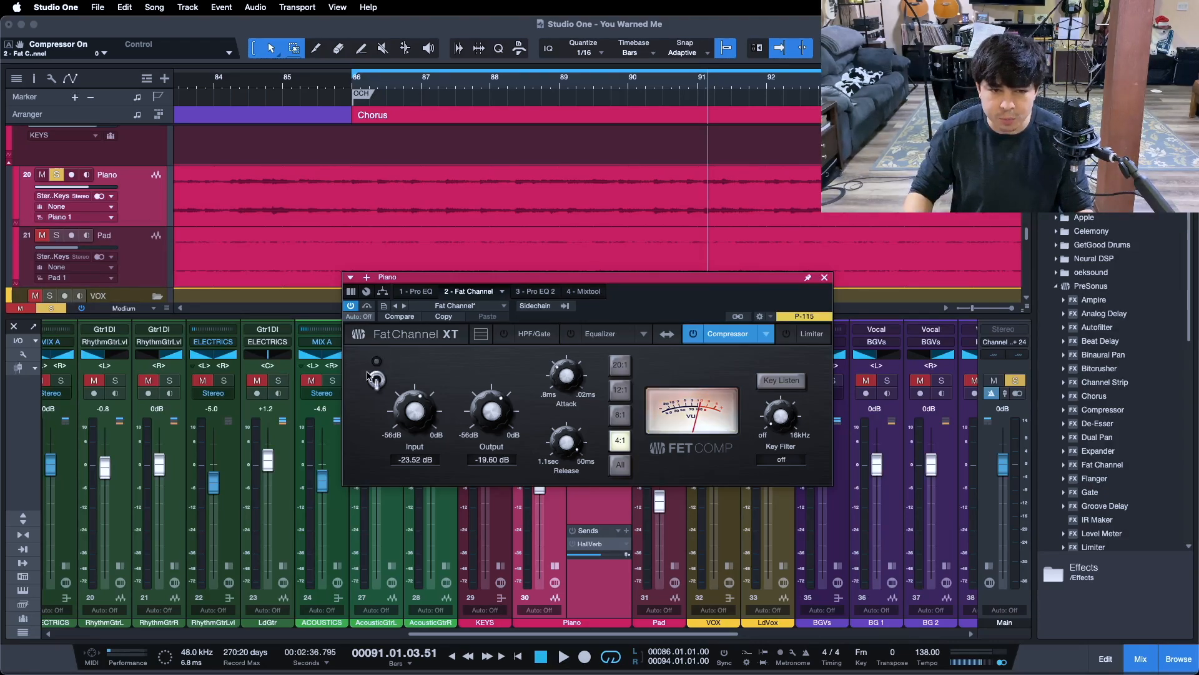
click(563, 375)
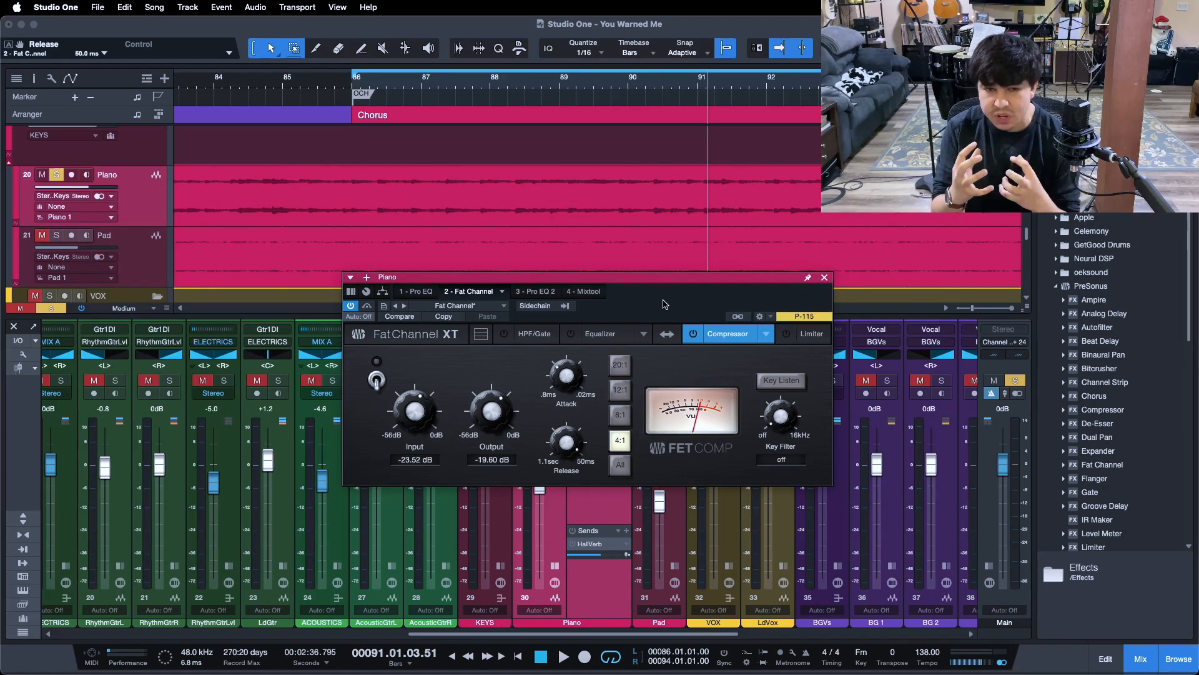
key(space)
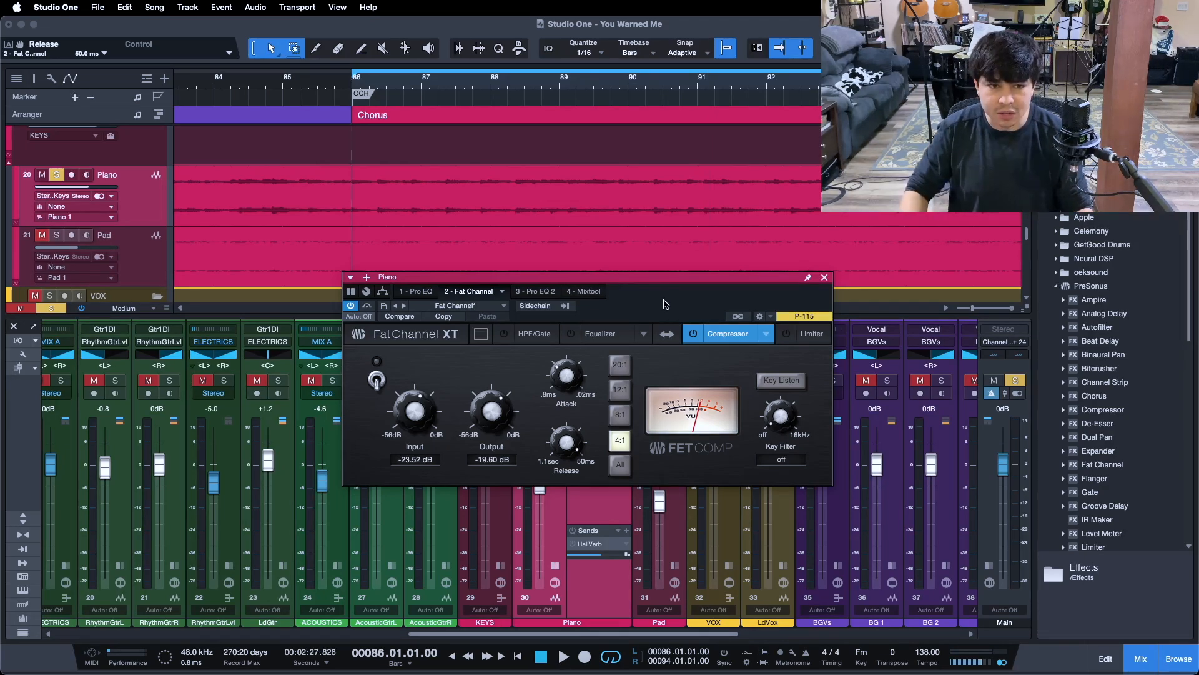
key(space)
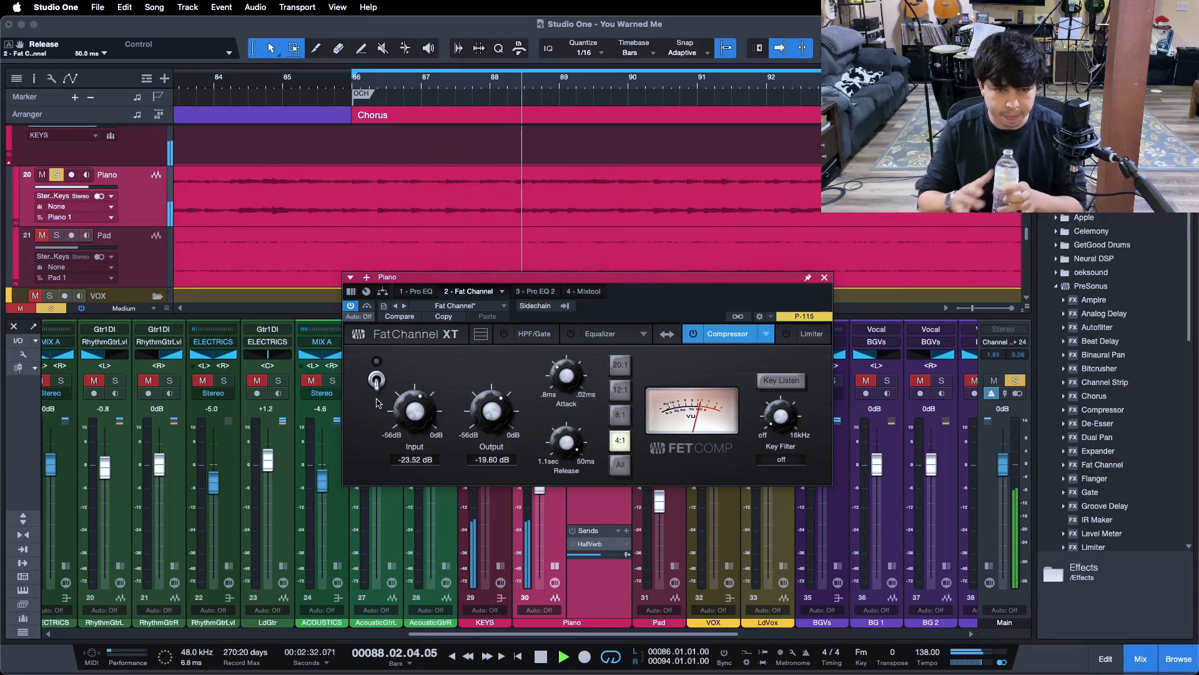
click(377, 380)
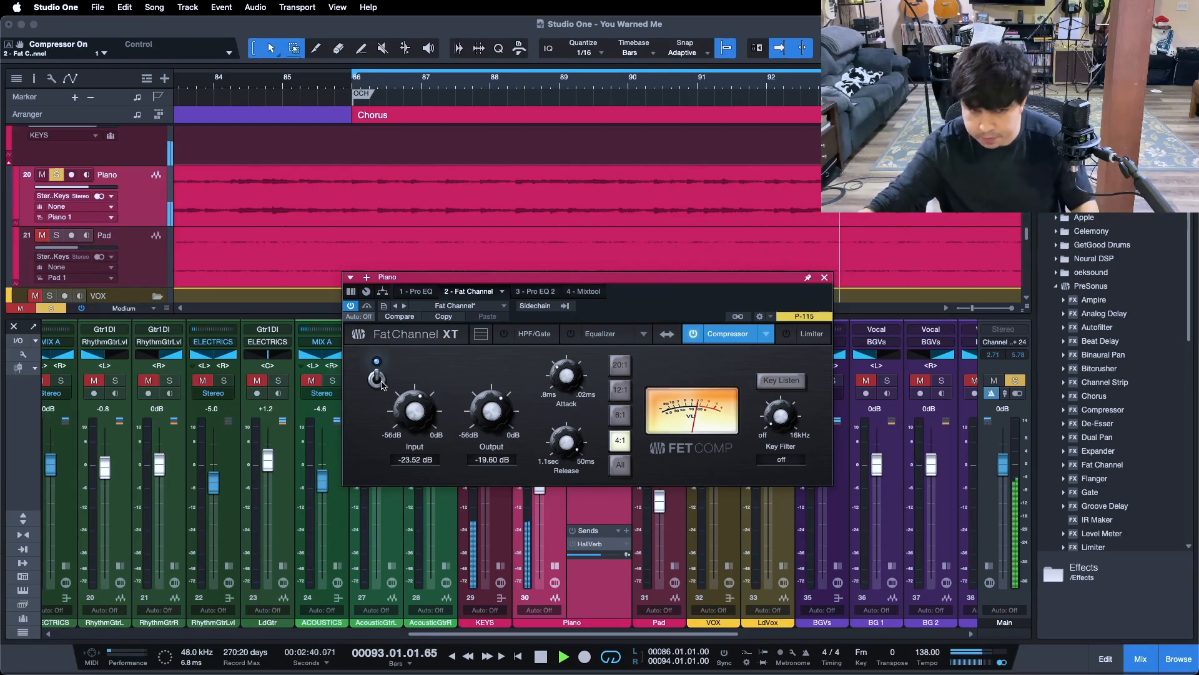
click(378, 380)
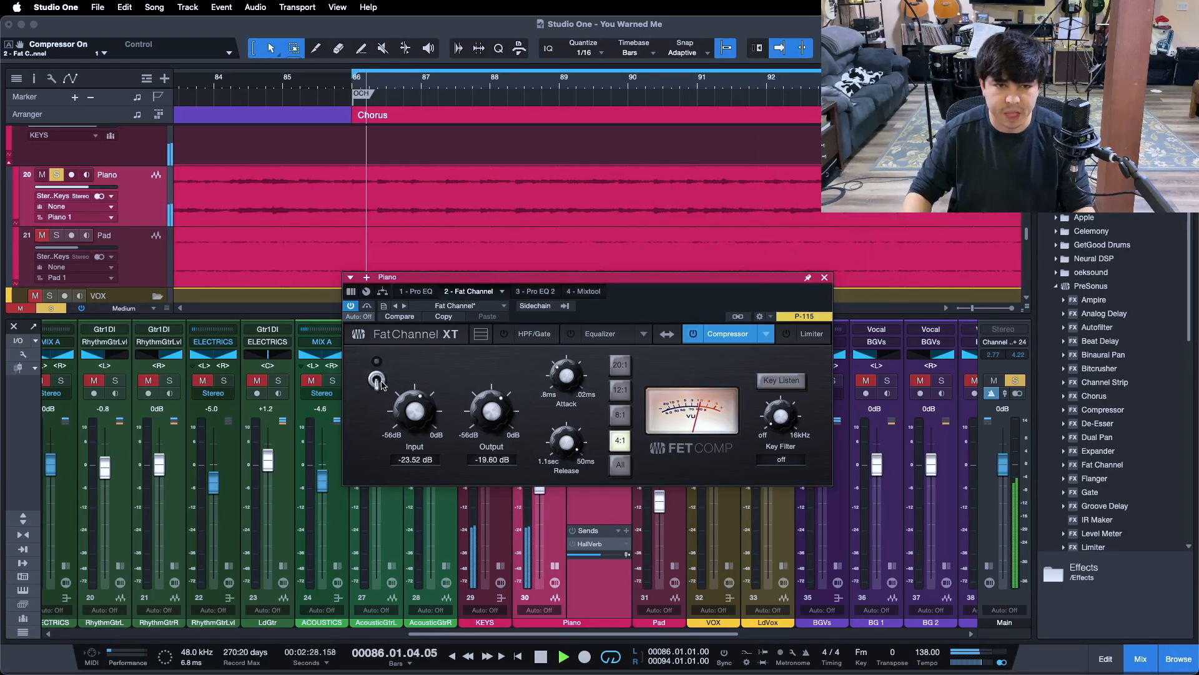
click(377, 379)
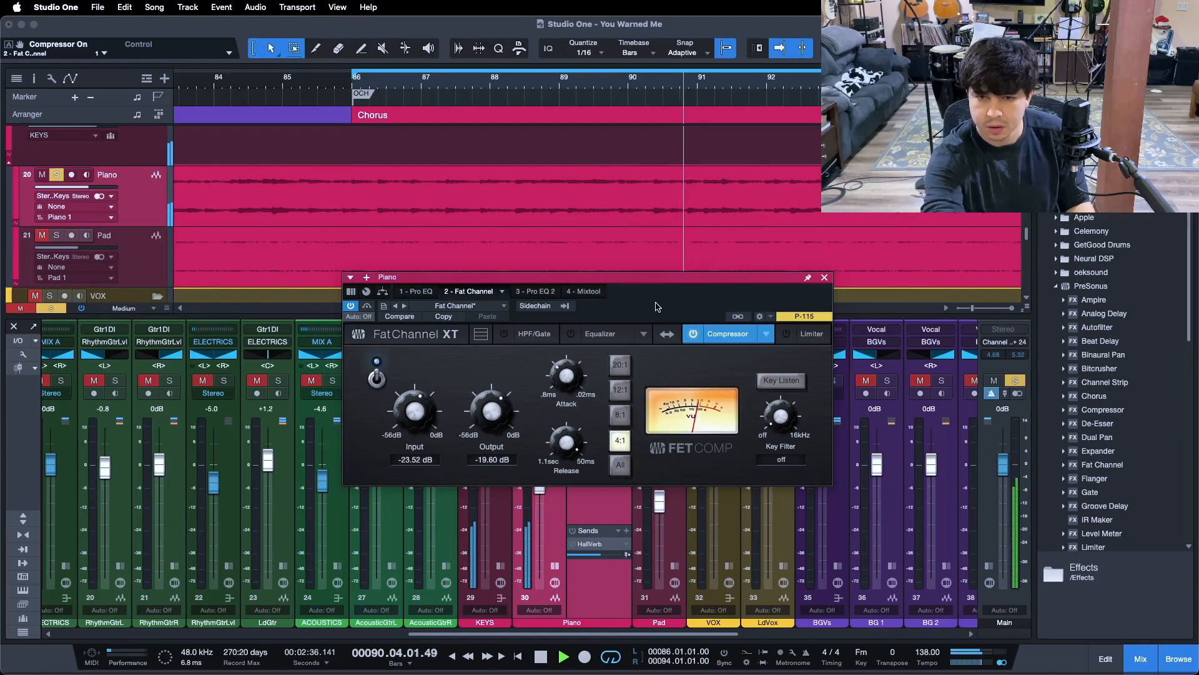
key(space)
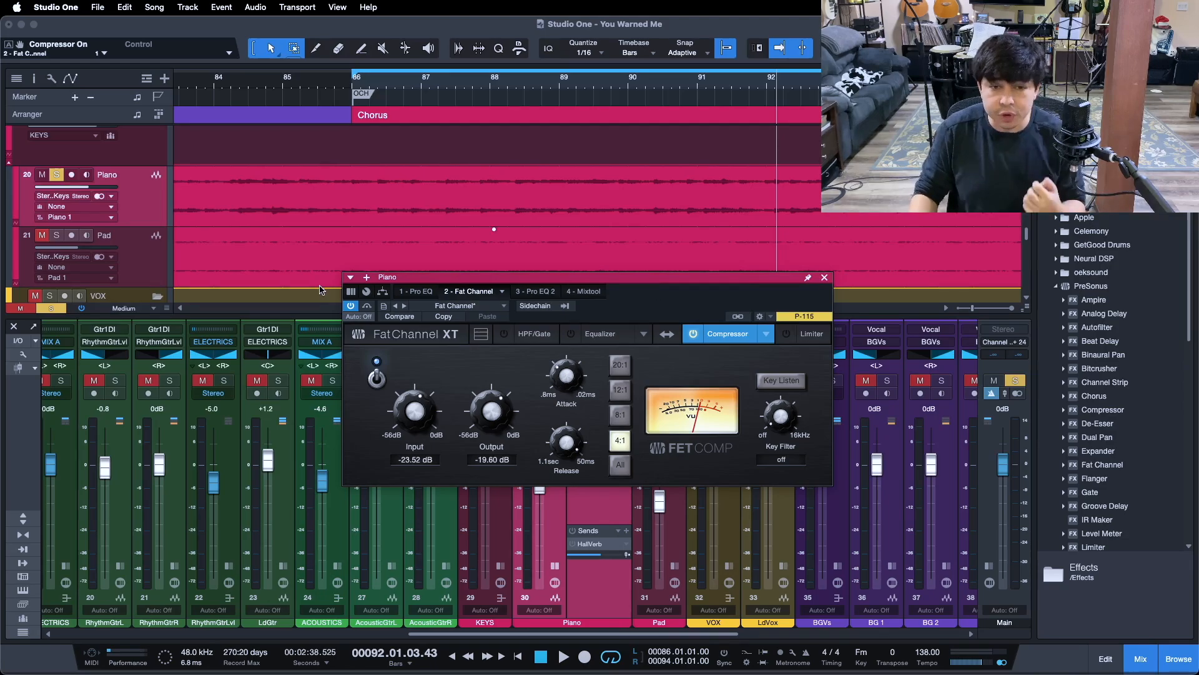
- Open the piano's first Pro EQ, compare its HMF band on and off during loop playback, leave the band enabled, and stop
click(405, 291)
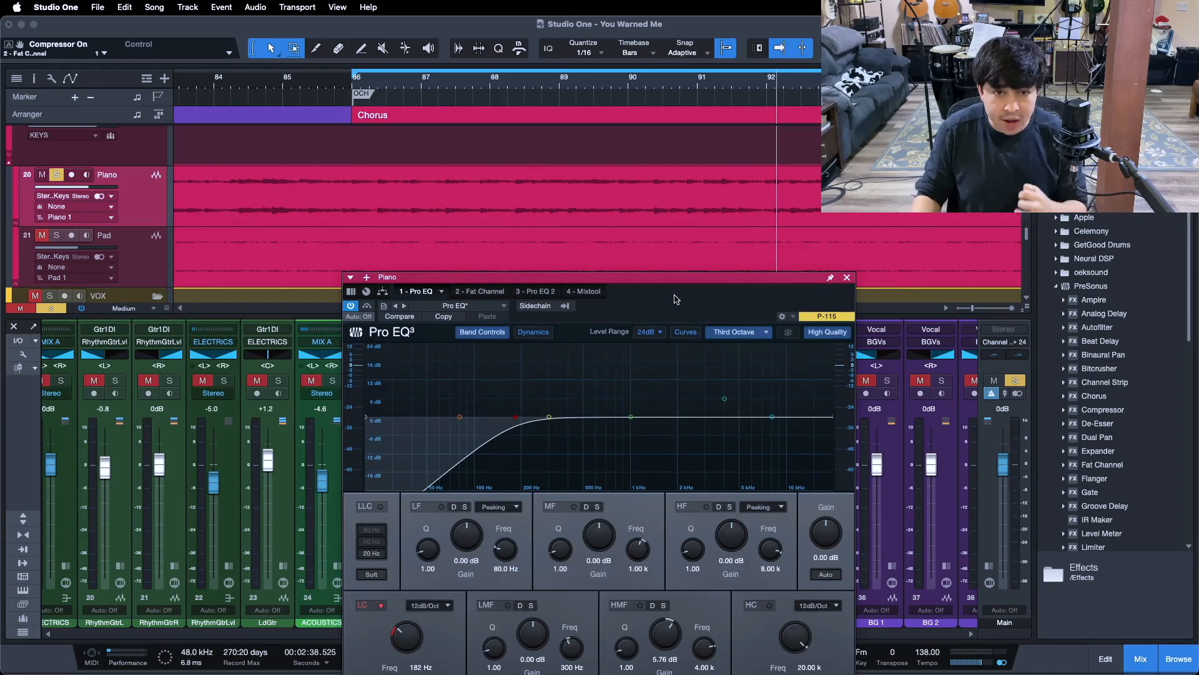
drag(663, 270, 658, 250)
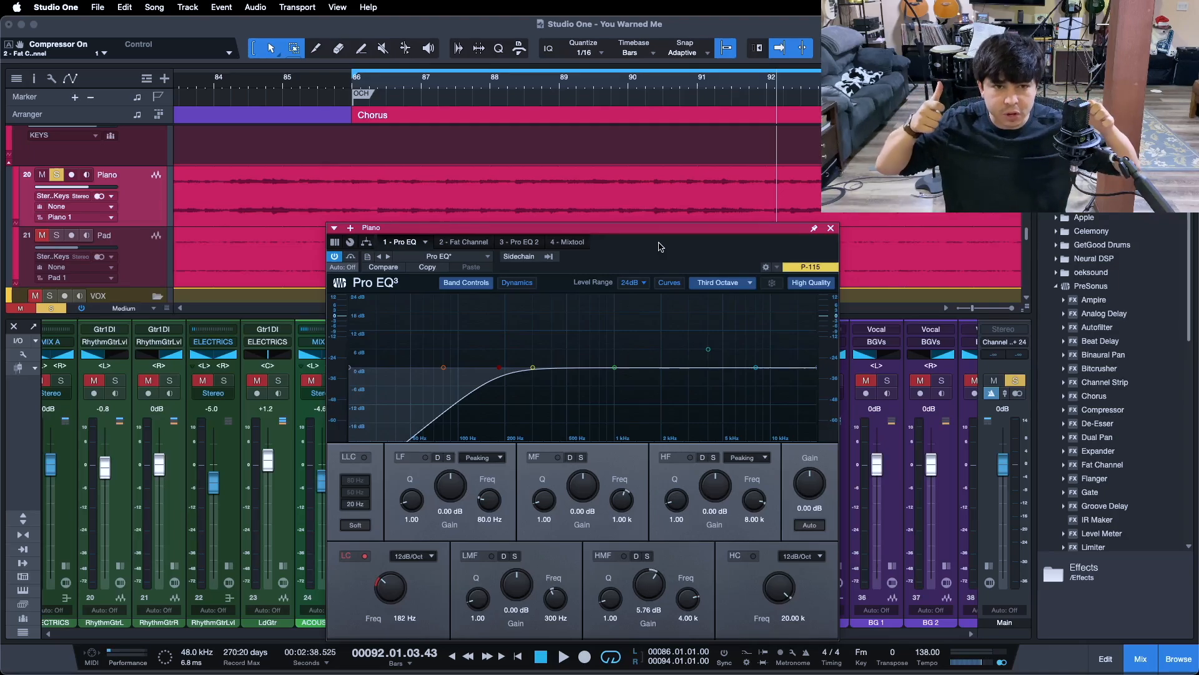
drag(653, 232, 651, 225)
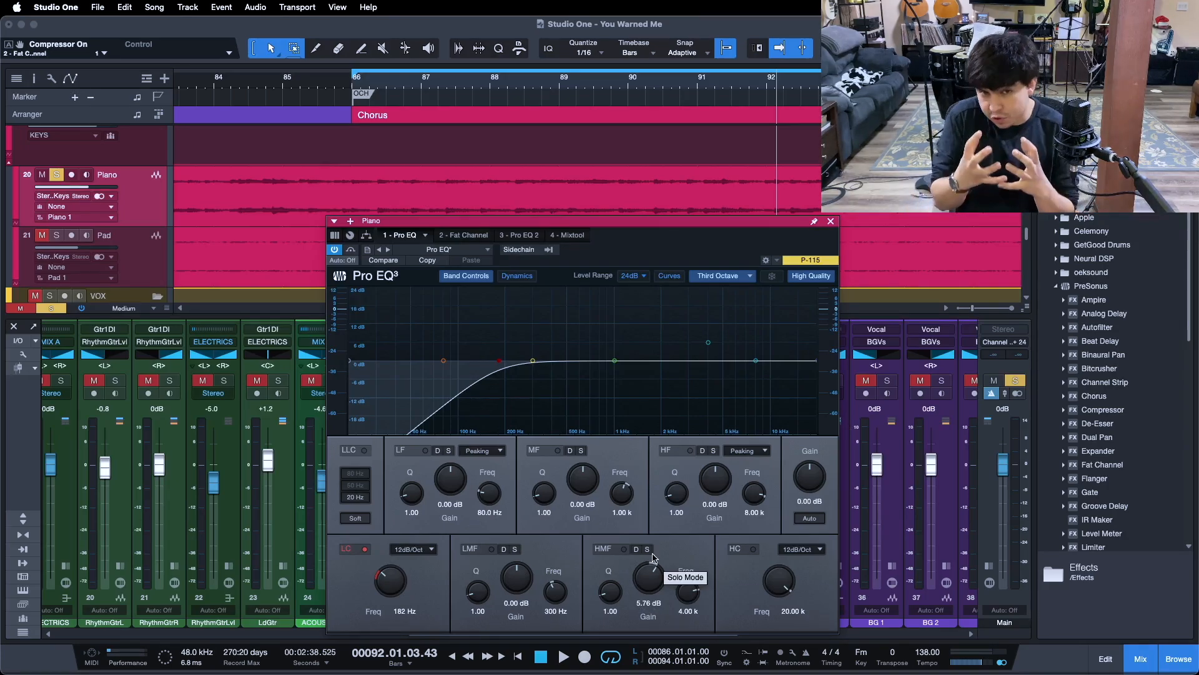
key(KP_1)
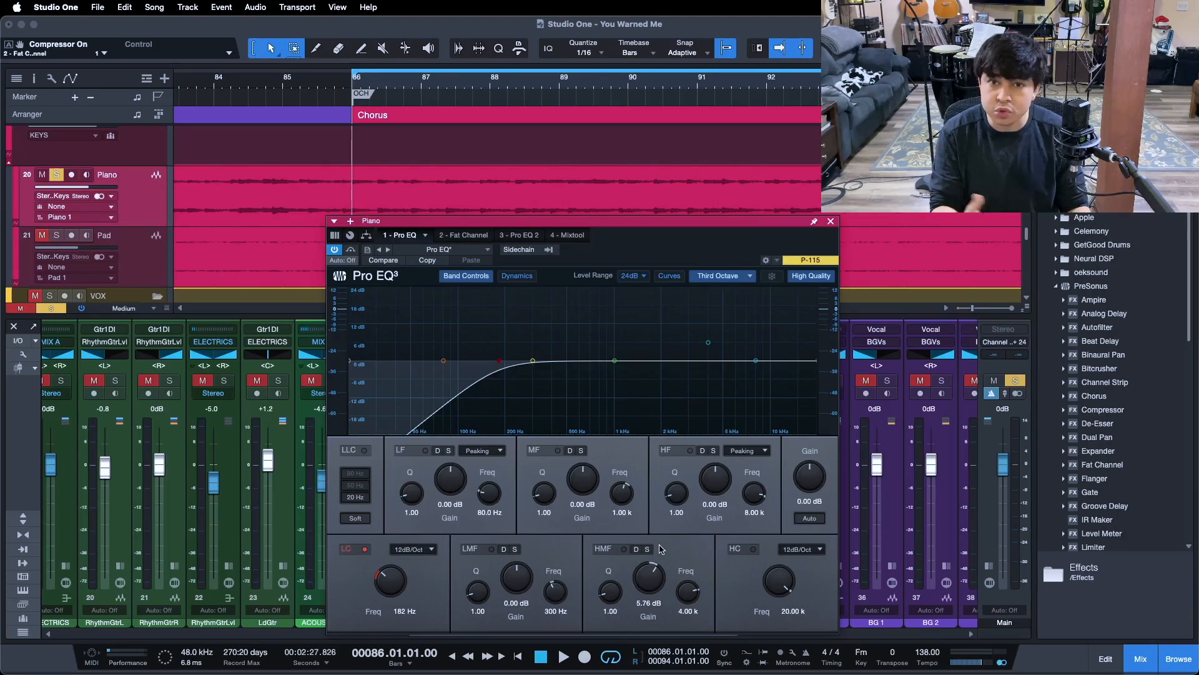
key(space)
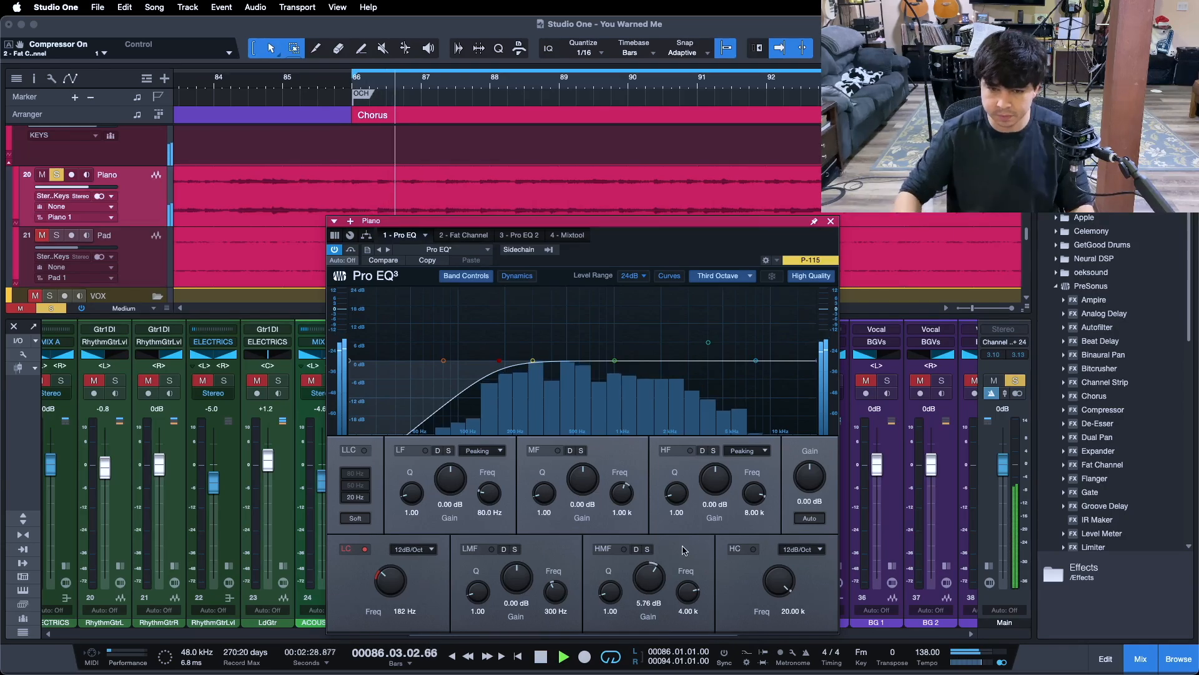
click(614, 550)
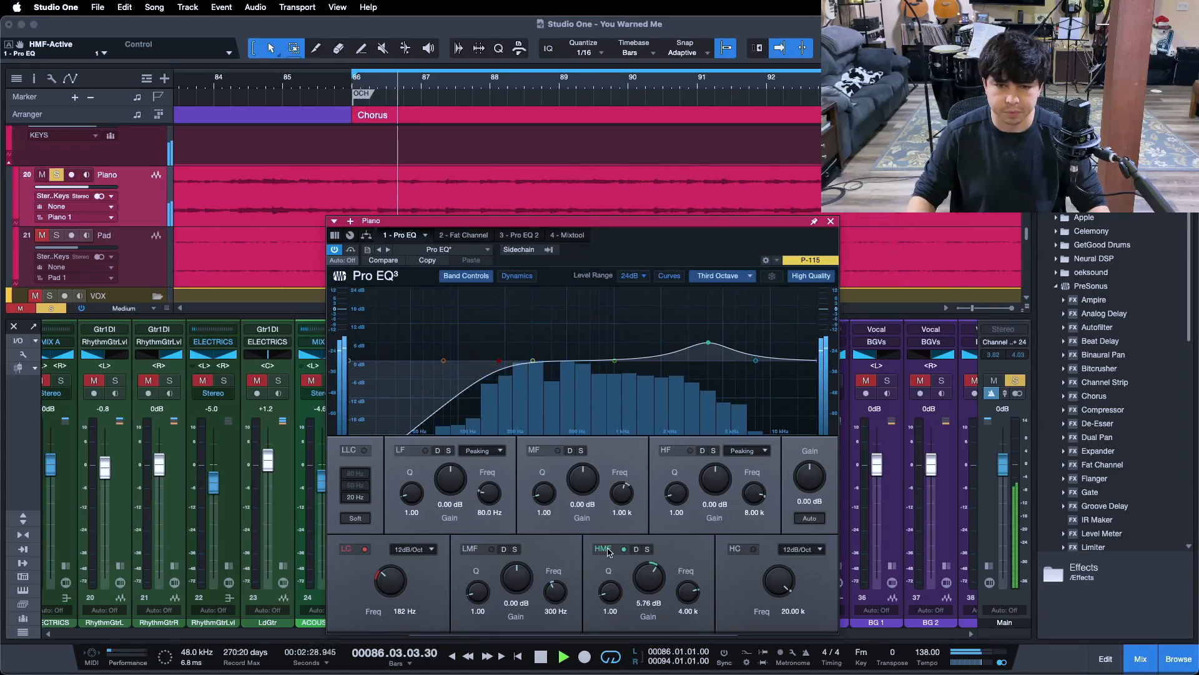
click(609, 552)
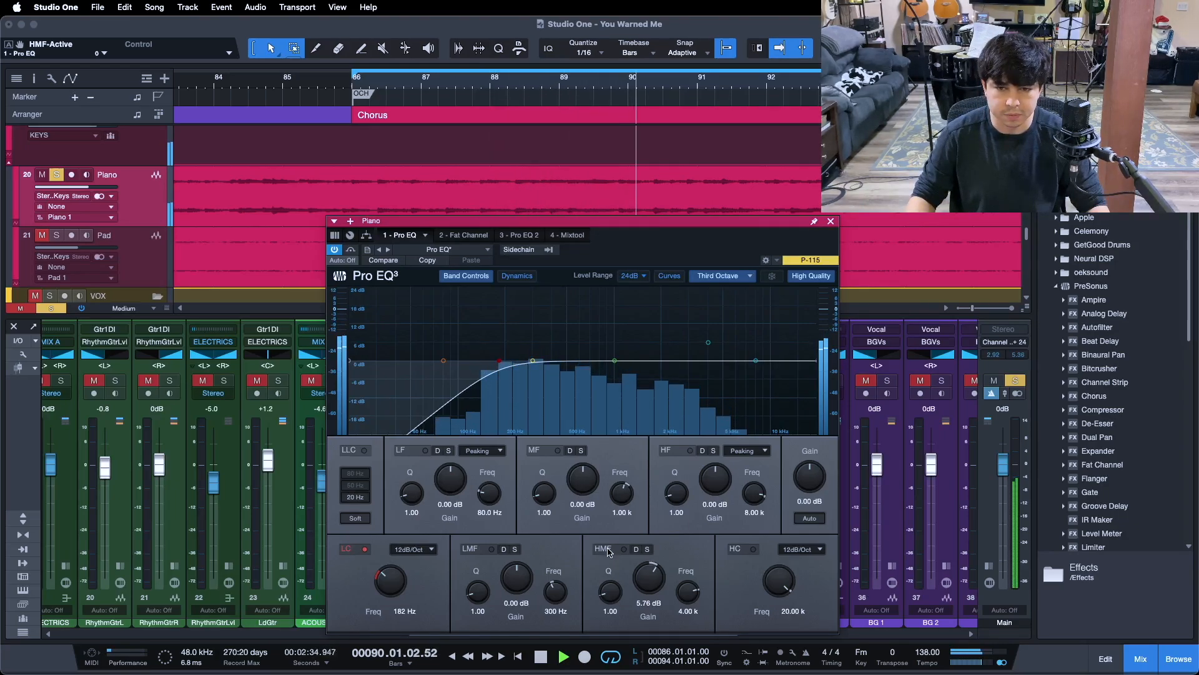
click(609, 552)
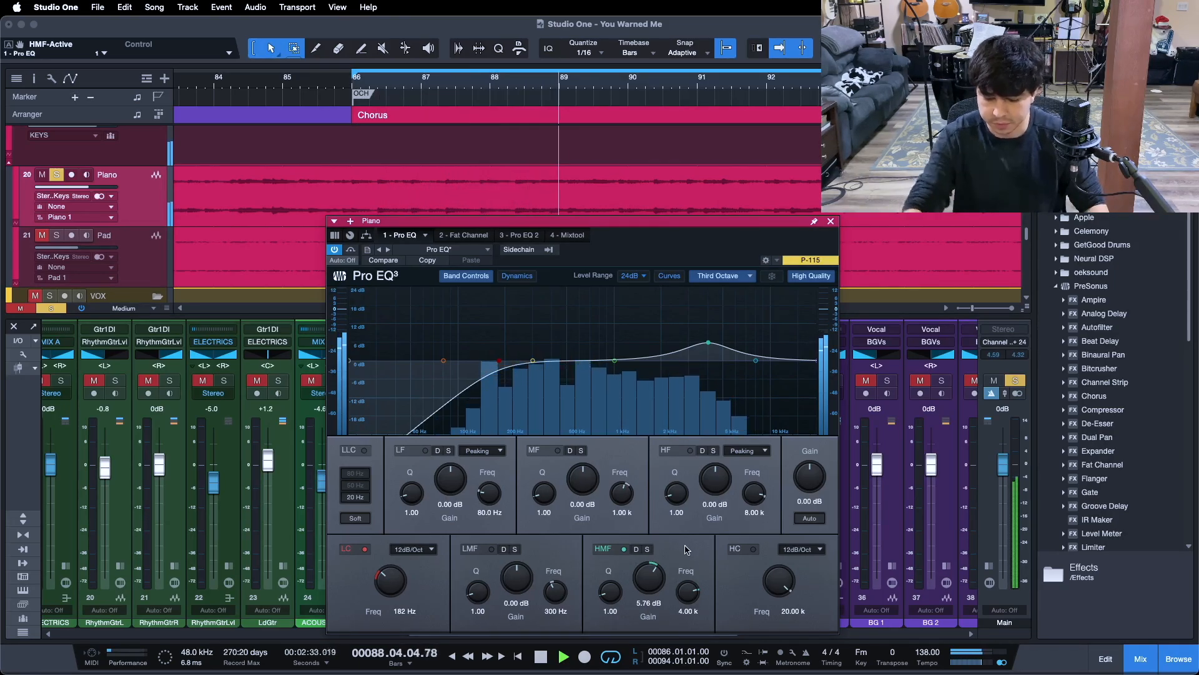
key(space)
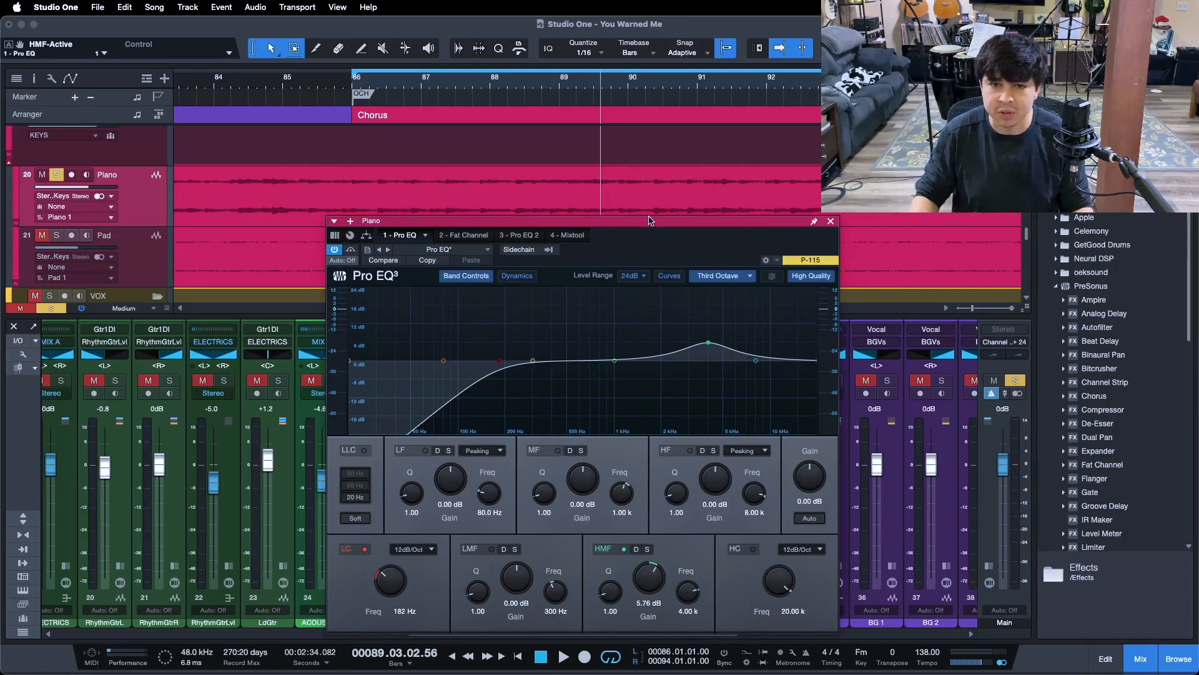
- Close the piano's Pro EQ and expand the HallVerb effects channel in the mixer to show its inserts
click(830, 221)
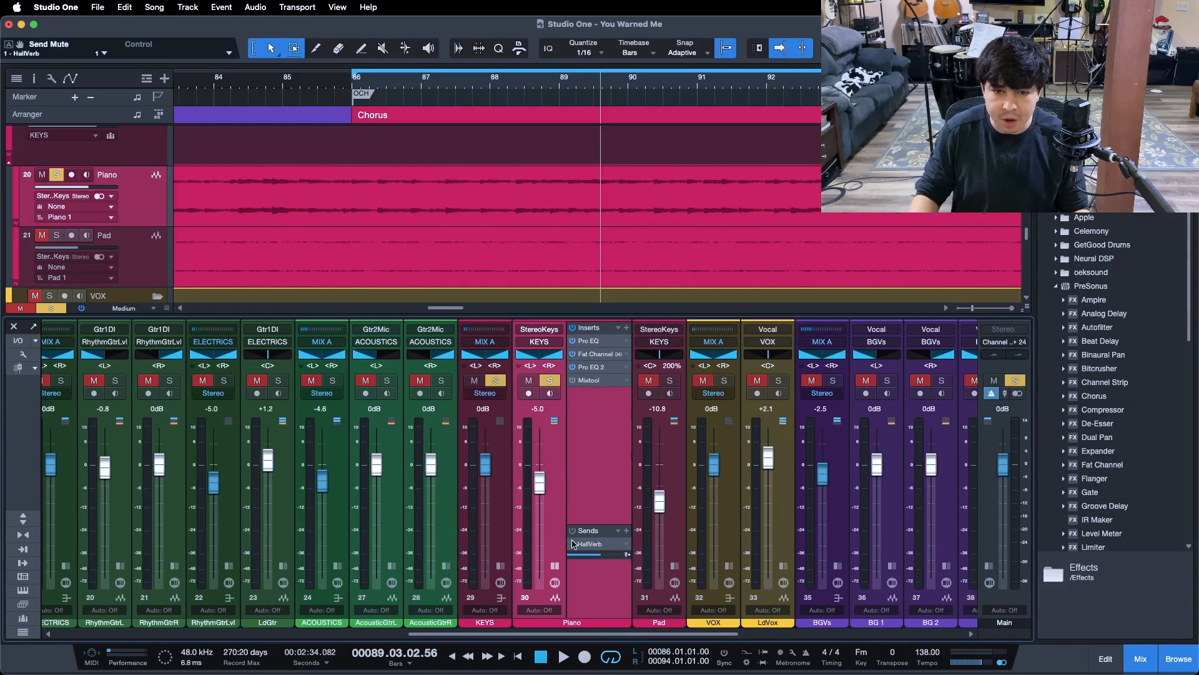
drag(552, 636, 762, 636)
click(690, 571)
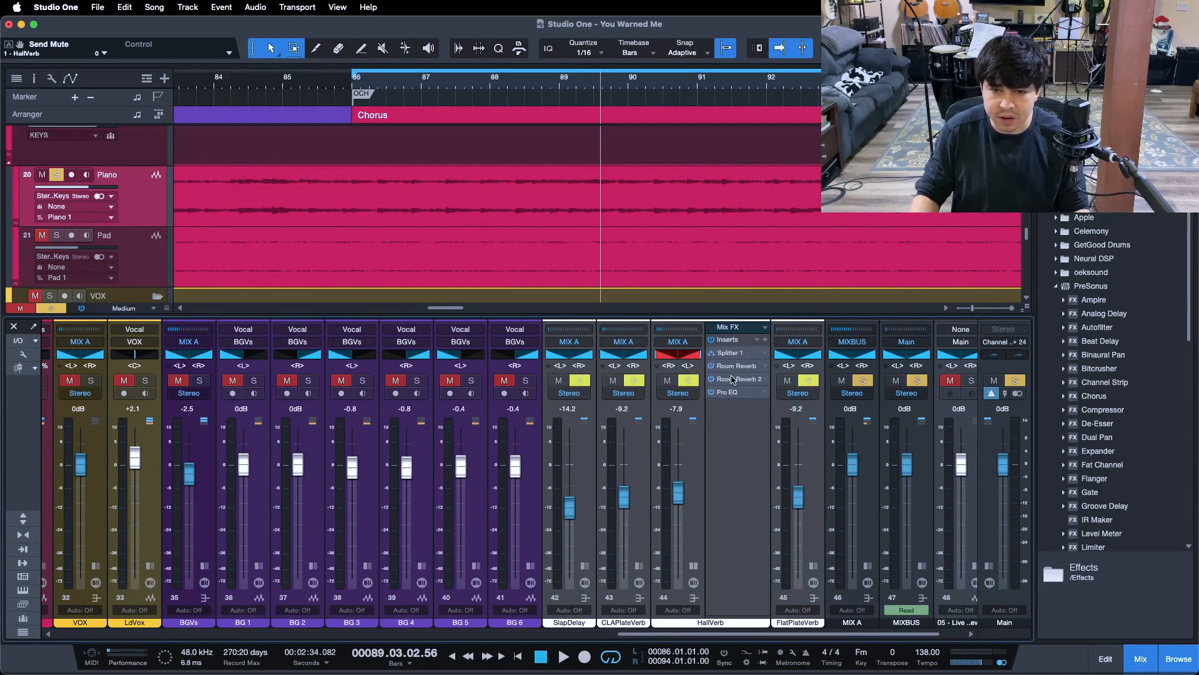
- Review HallVerb's Room Reverb settings and its Splitter 1 routing, and close the effect window
click(732, 367)
drag(341, 290, 581, 225)
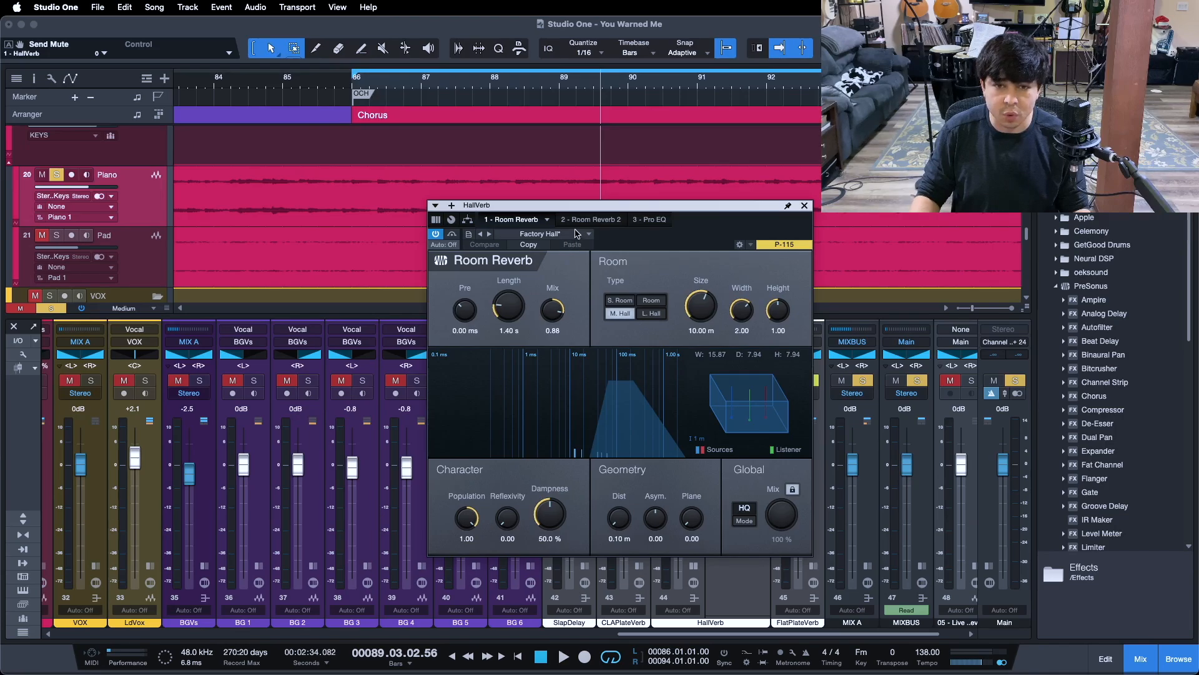
click(468, 221)
drag(692, 226, 613, 261)
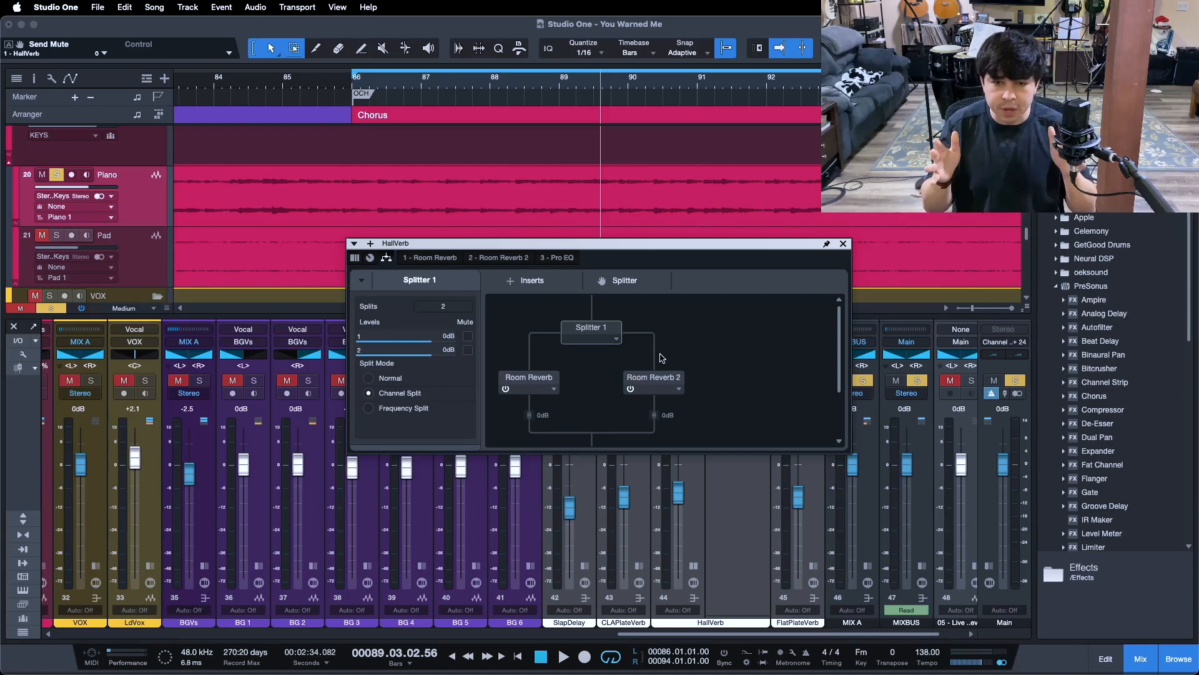
click(842, 243)
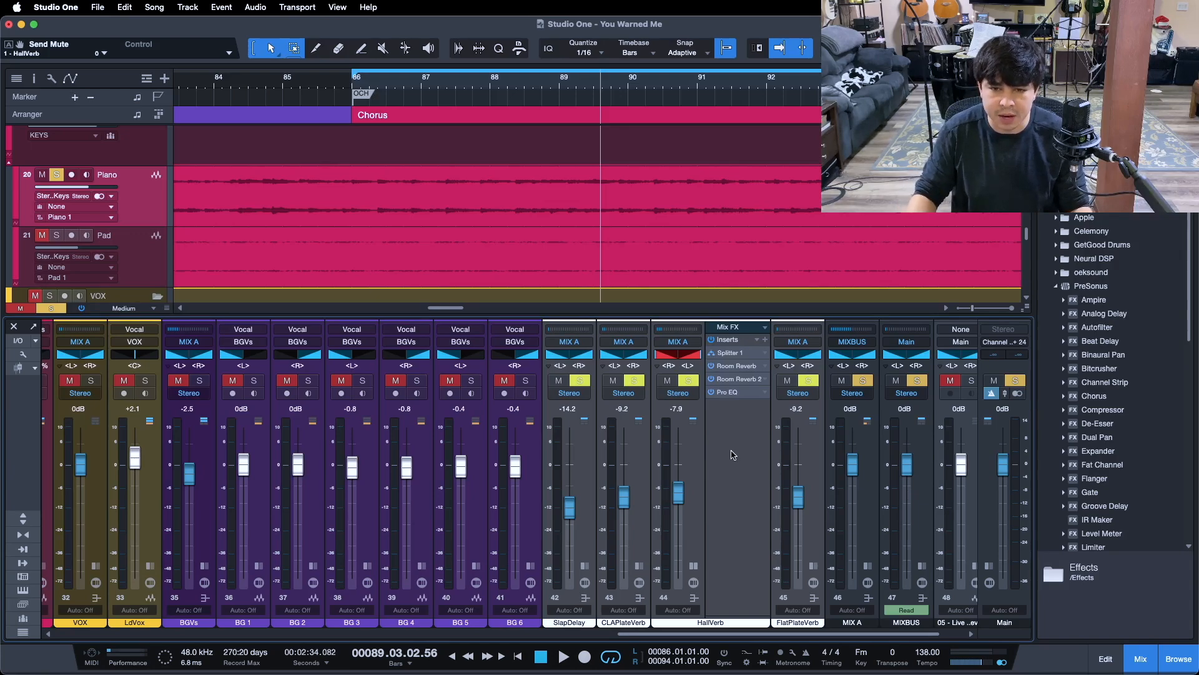
- Review the low cut curve of HallVerb's Pro EQ and close its window
click(728, 393)
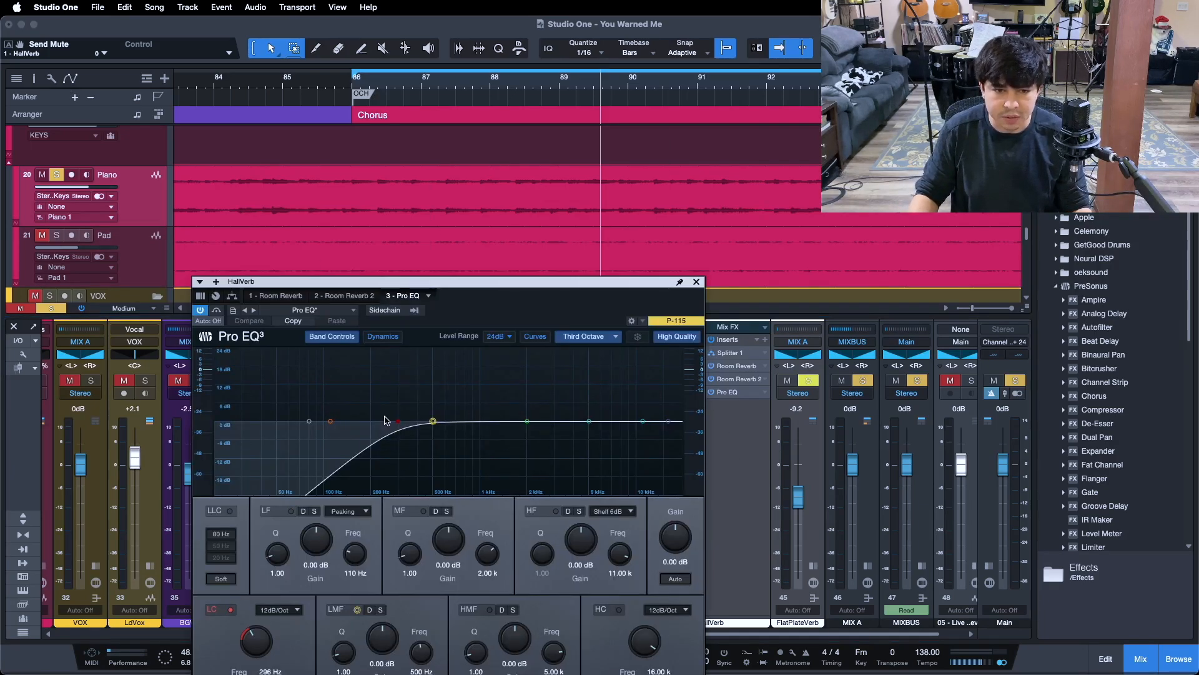
drag(515, 315, 586, 256)
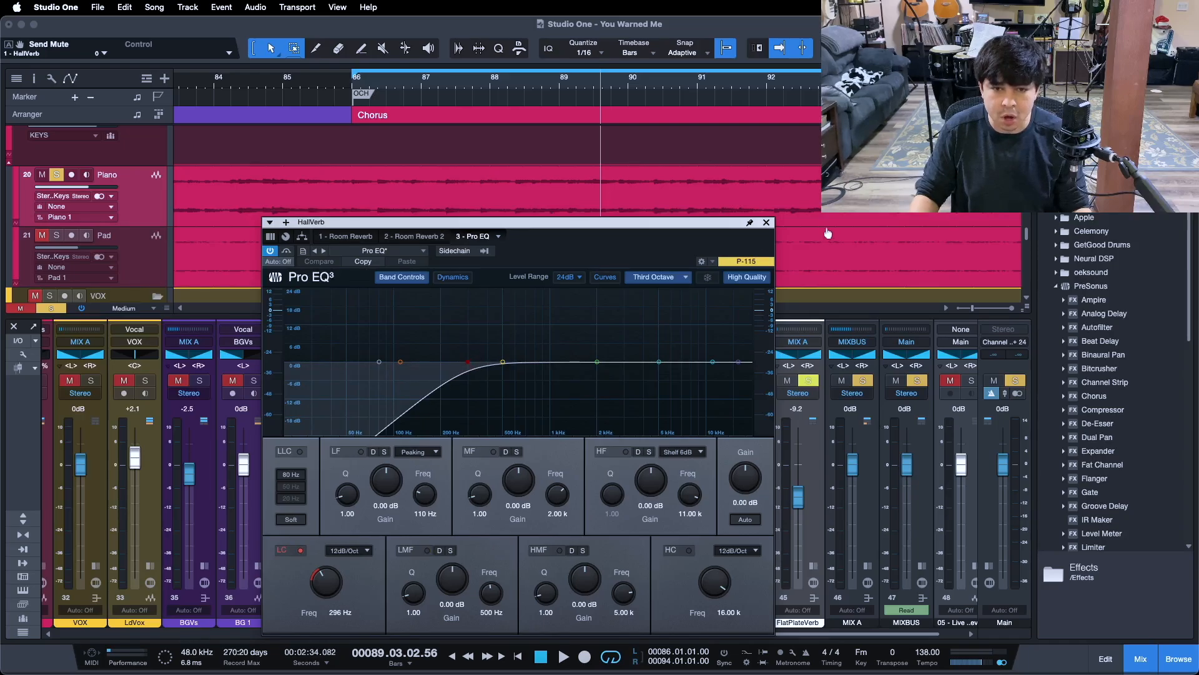
click(766, 223)
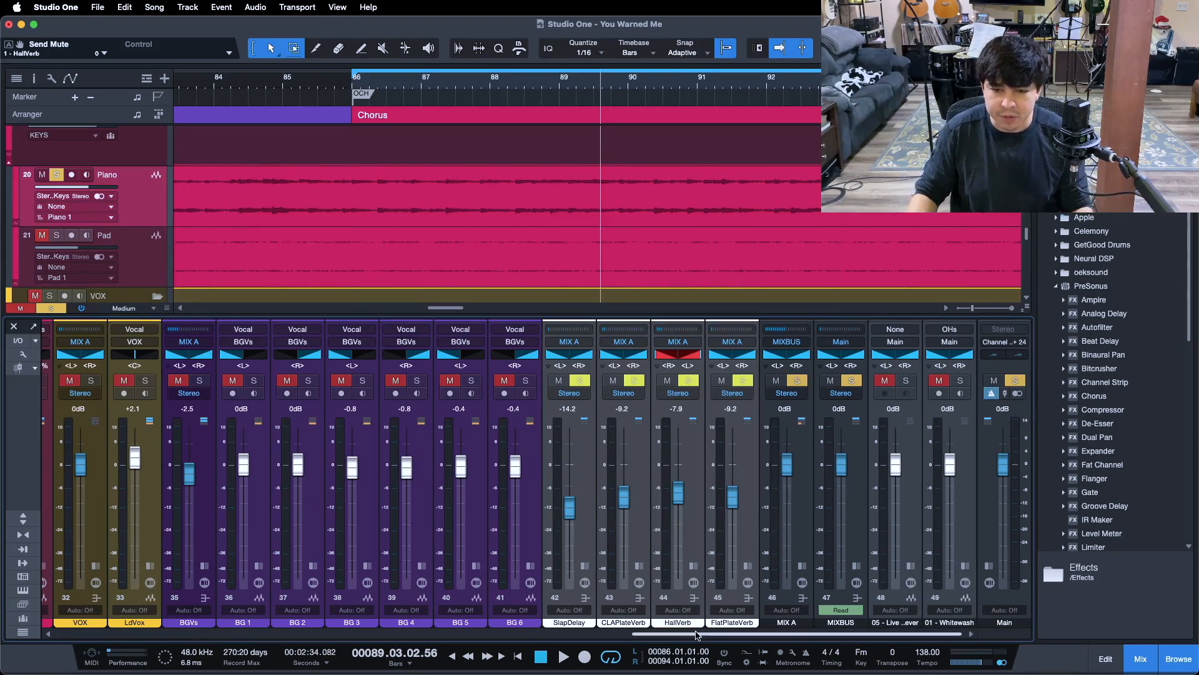
- Compare the piano's HallVerb send off and on while the chorus loops from its start, leave the send enabled, and stop
drag(687, 633, 503, 599)
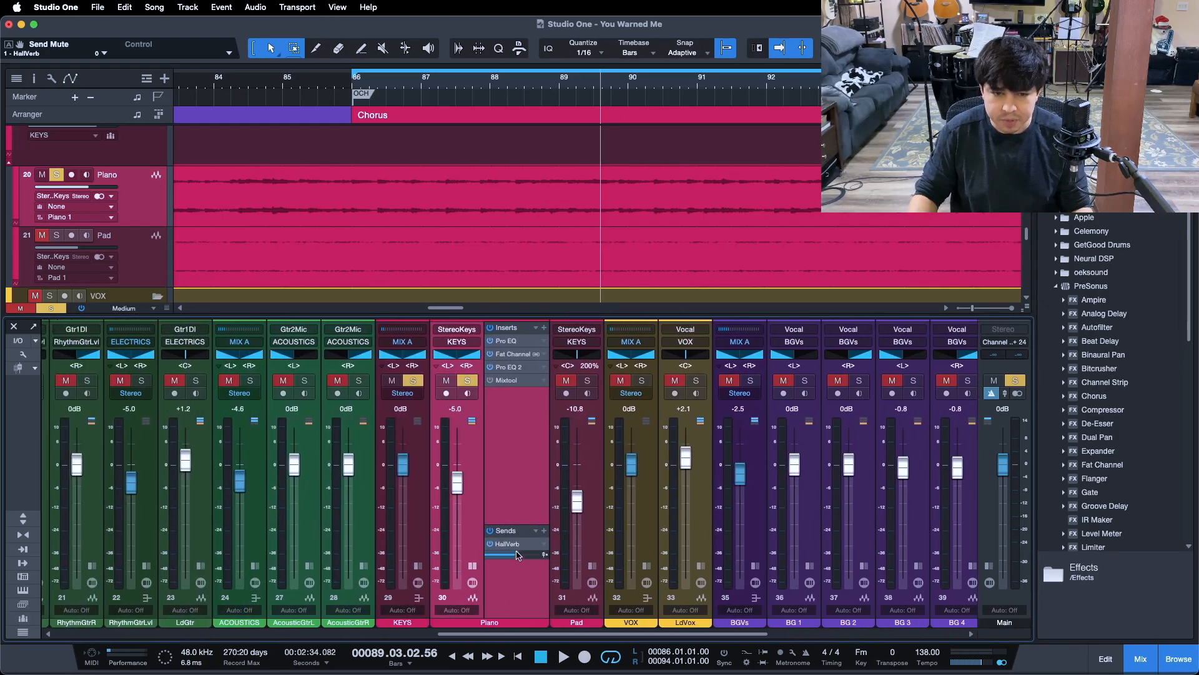
key(KP_1)
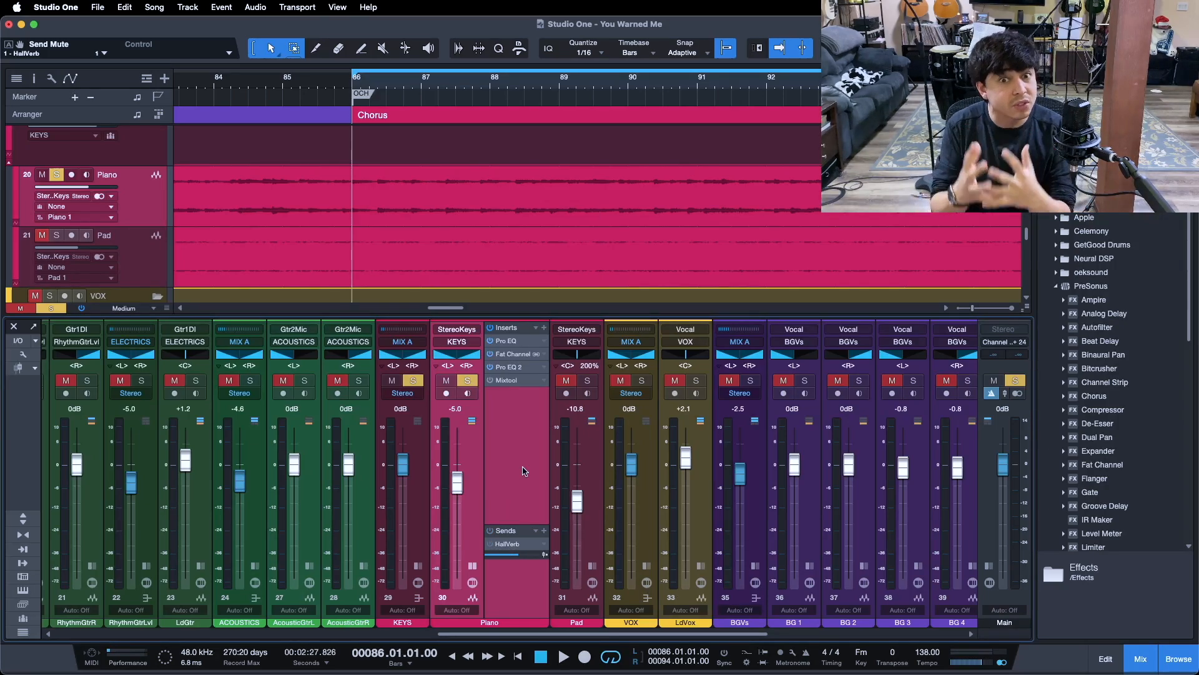
key(space)
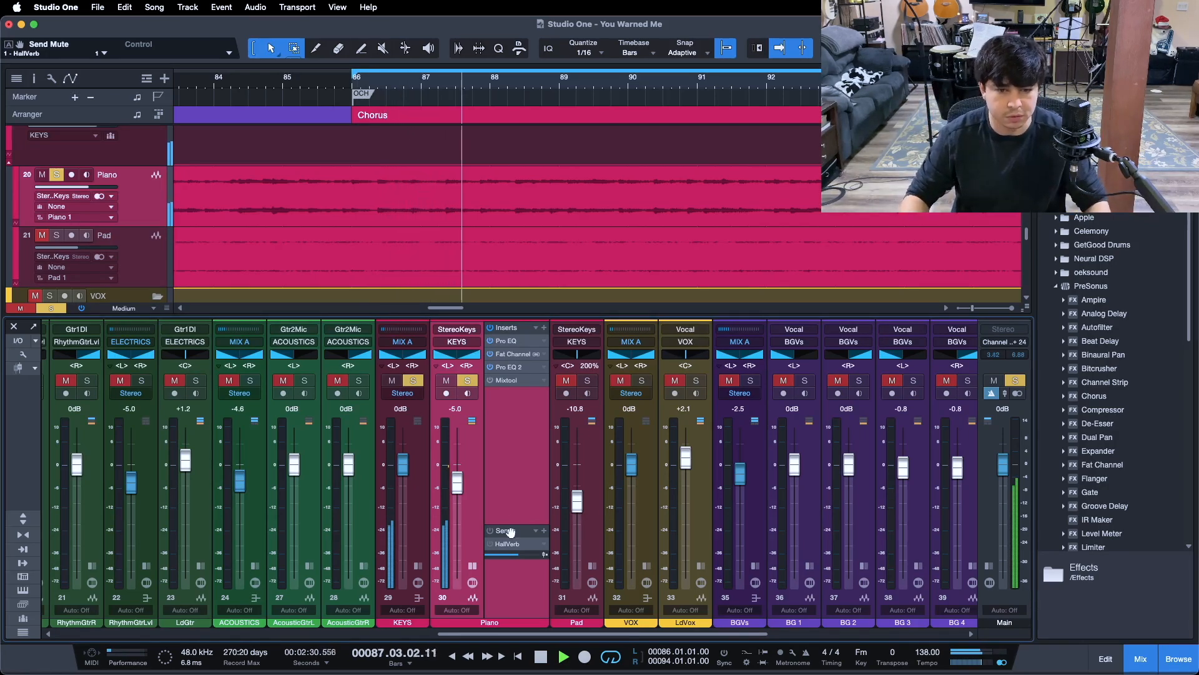
click(491, 545)
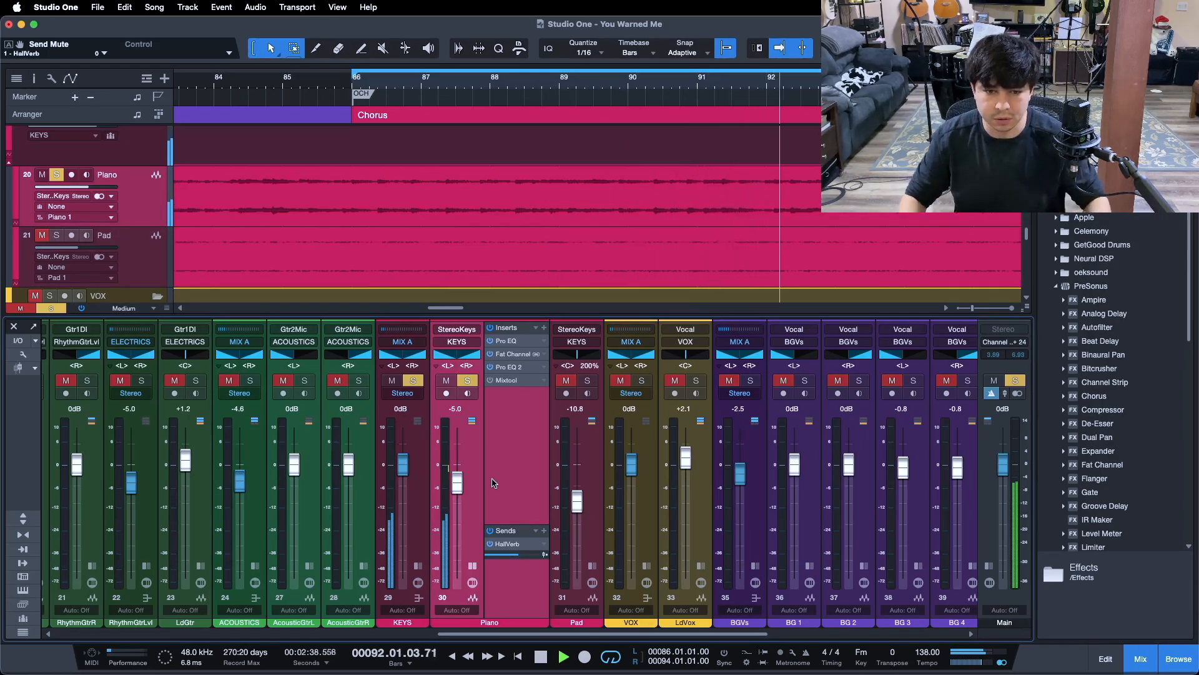
click(490, 544)
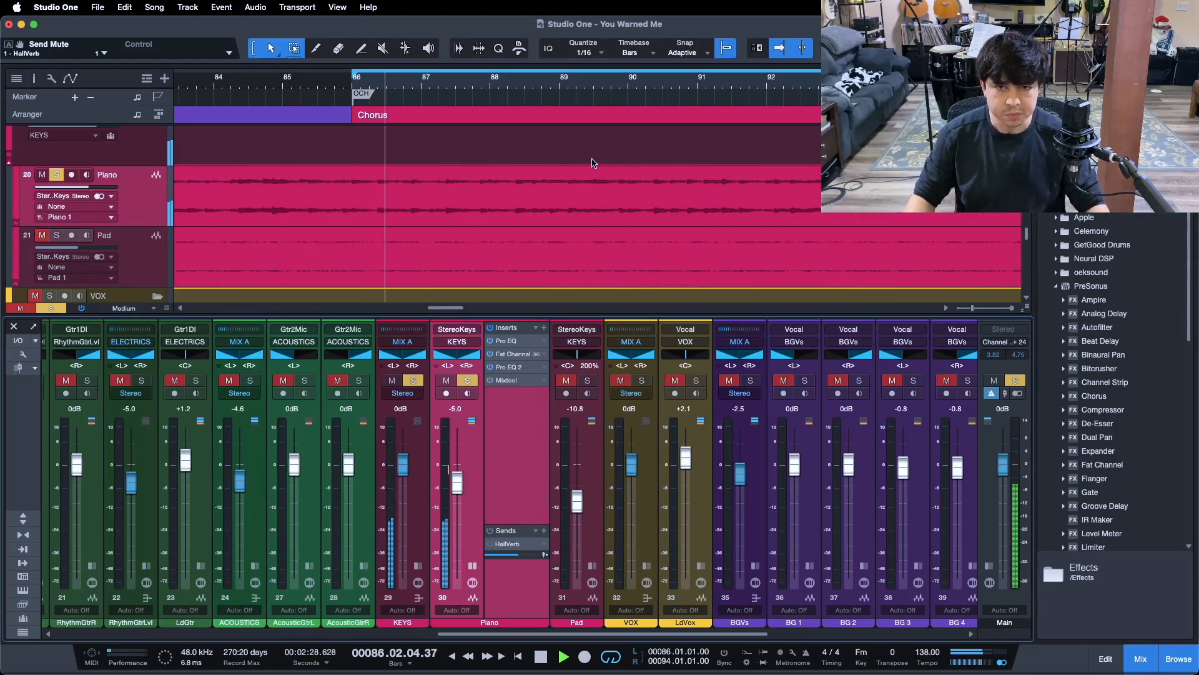
drag(601, 92, 575, 91)
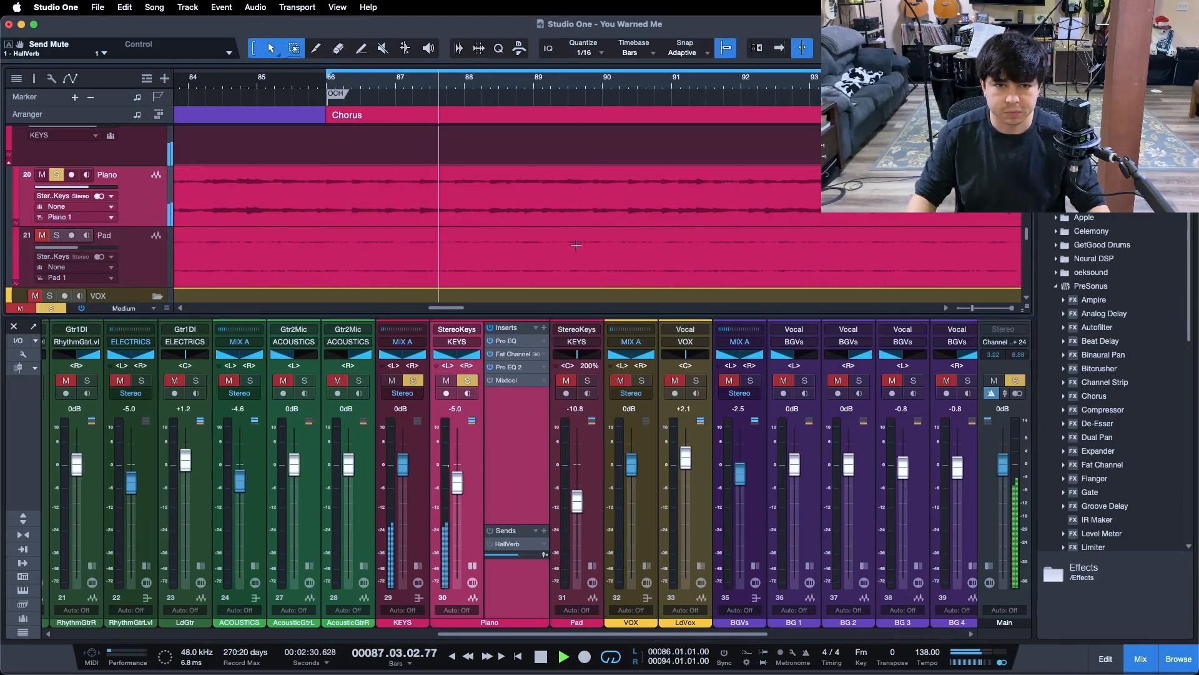
click(490, 544)
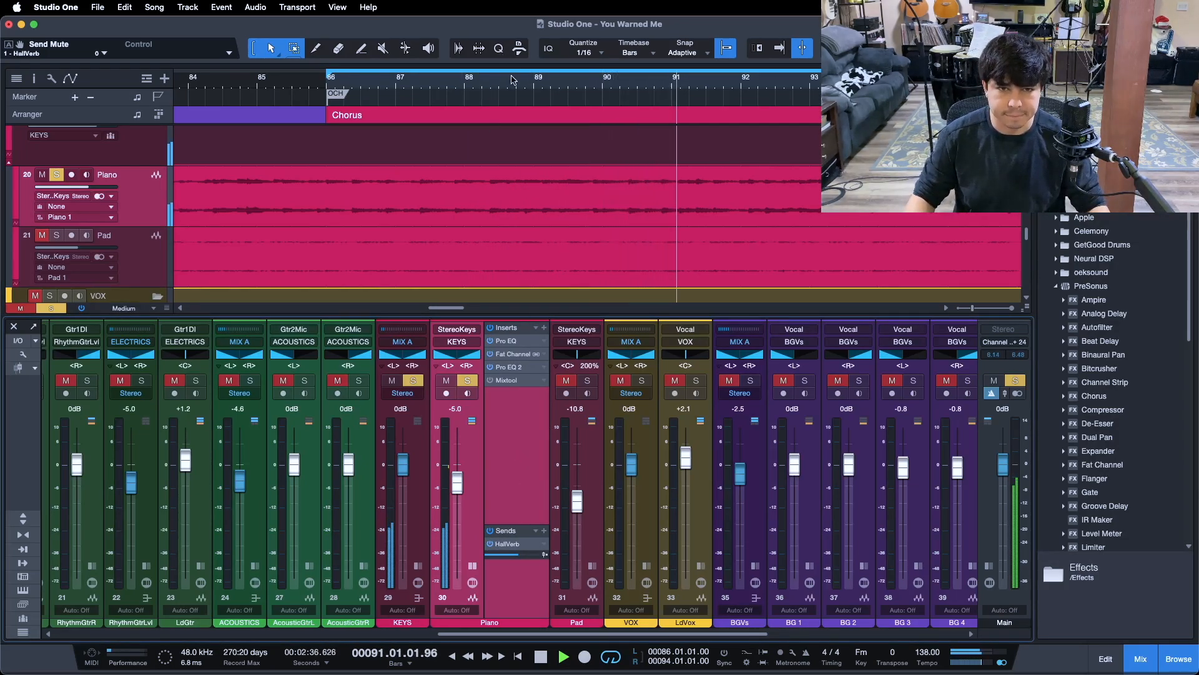
drag(513, 81, 508, 79)
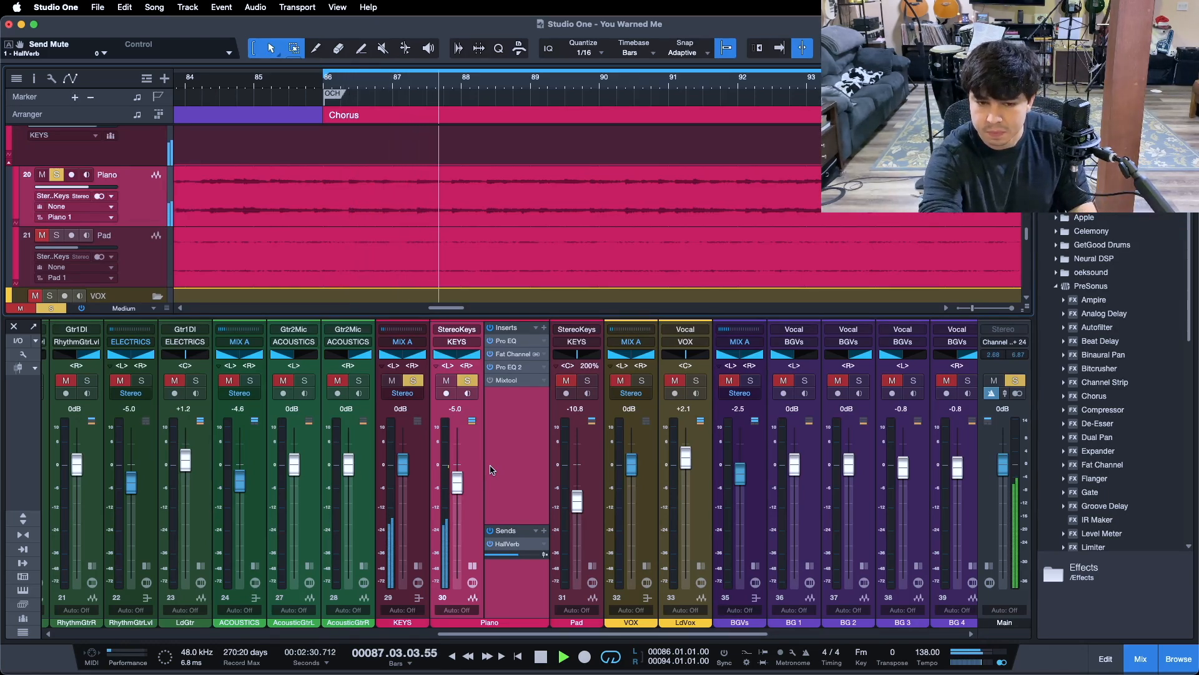
key(space)
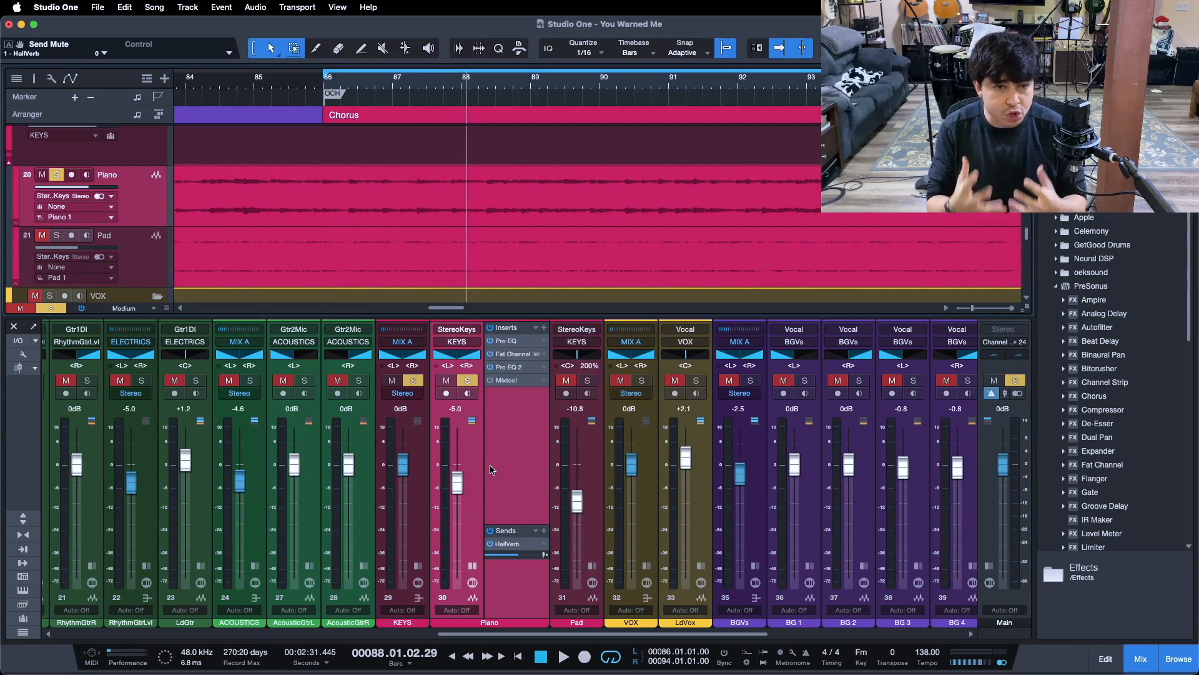
- Unsolo the piano and return the playback position to the start of the song
drag(367, 85, 754, 24)
key(s)
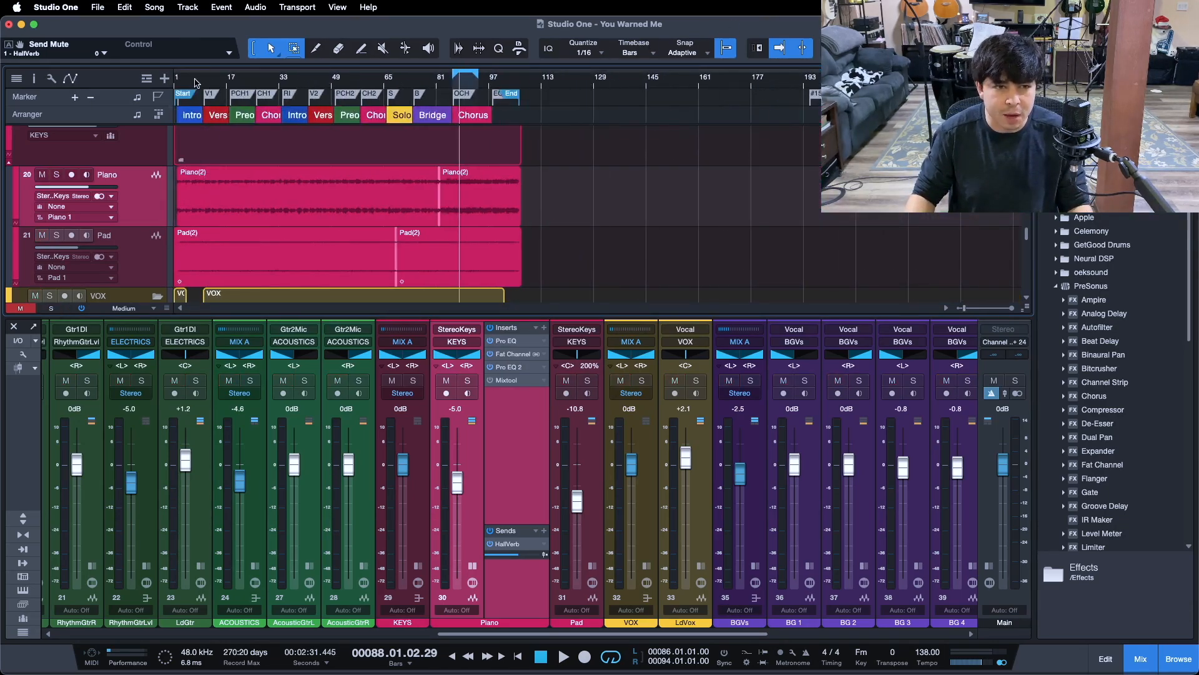
drag(195, 83, 502, 99)
key(comma)
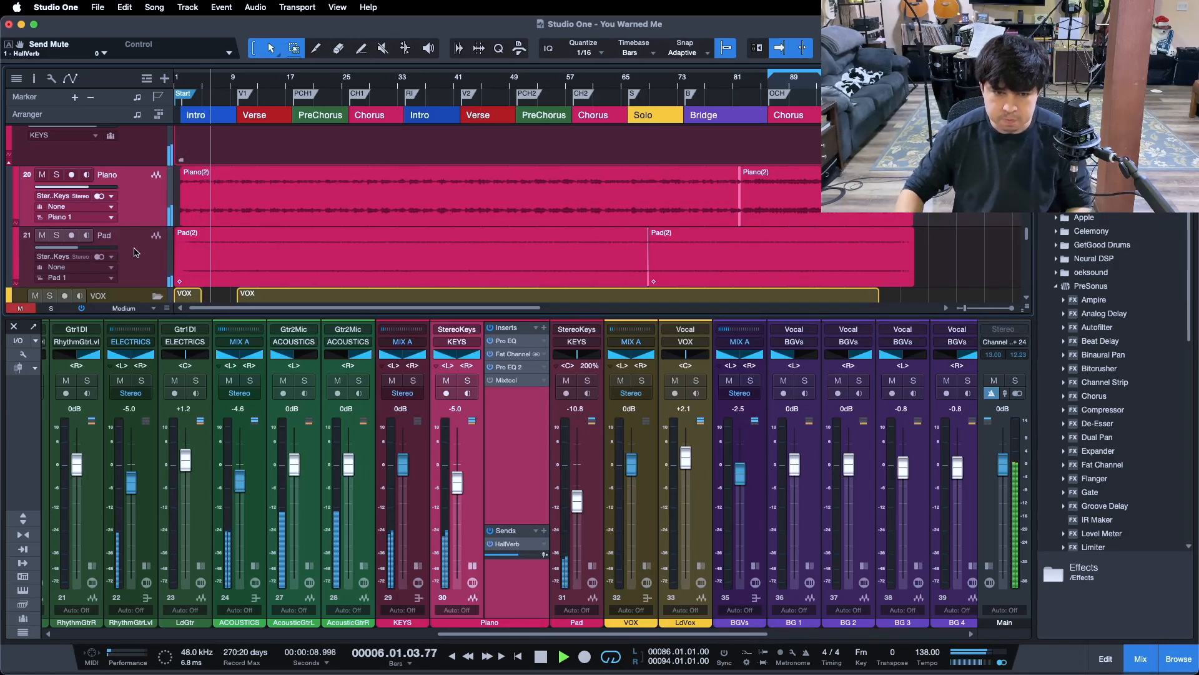
- Compare the soloed piano with the full mix during intro playback, leave it unsoloed, and stop
click(465, 381)
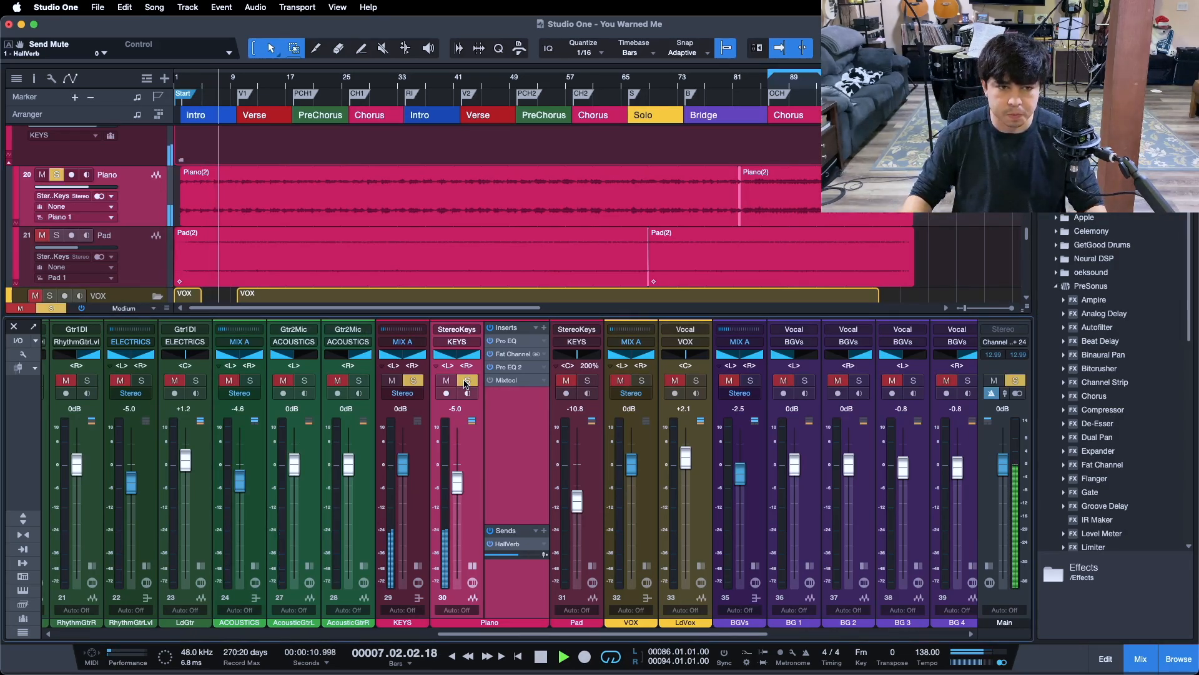
click(466, 381)
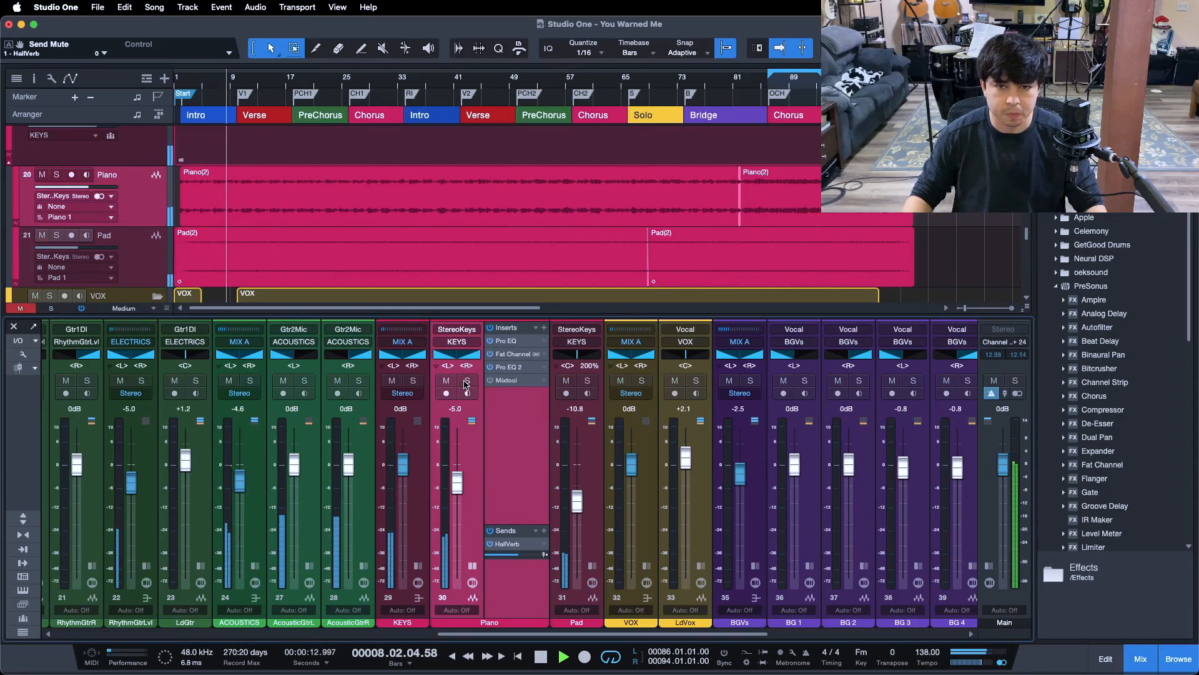
drag(639, 89, 472, 89)
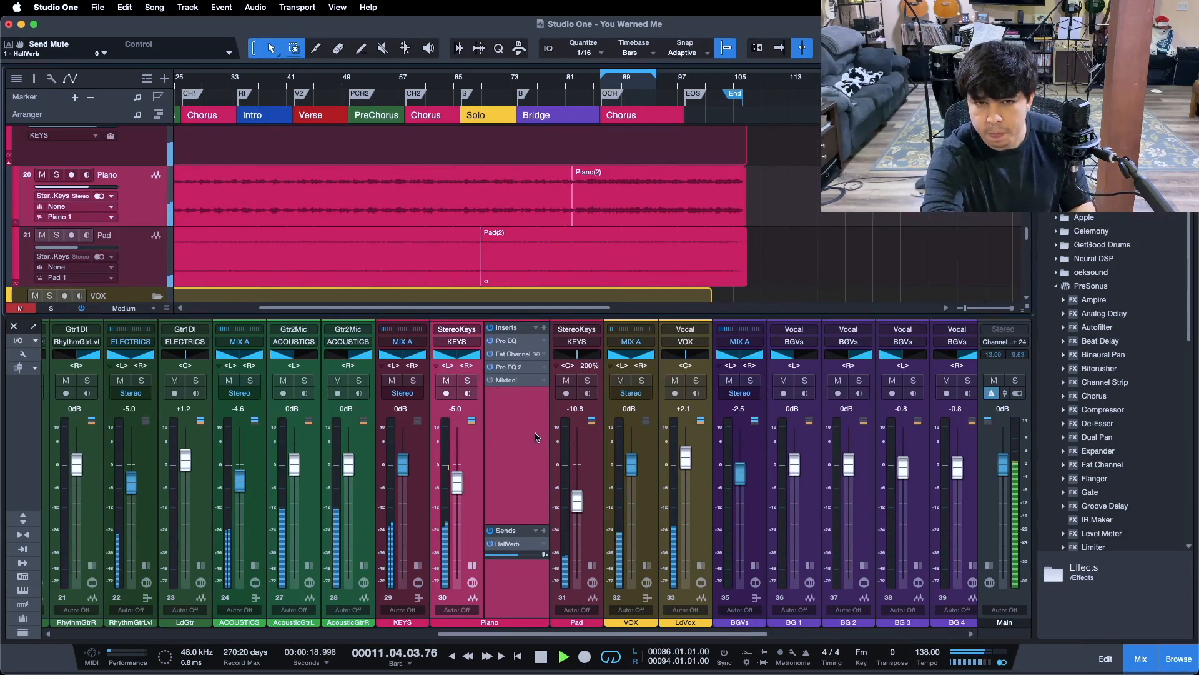
key(space)
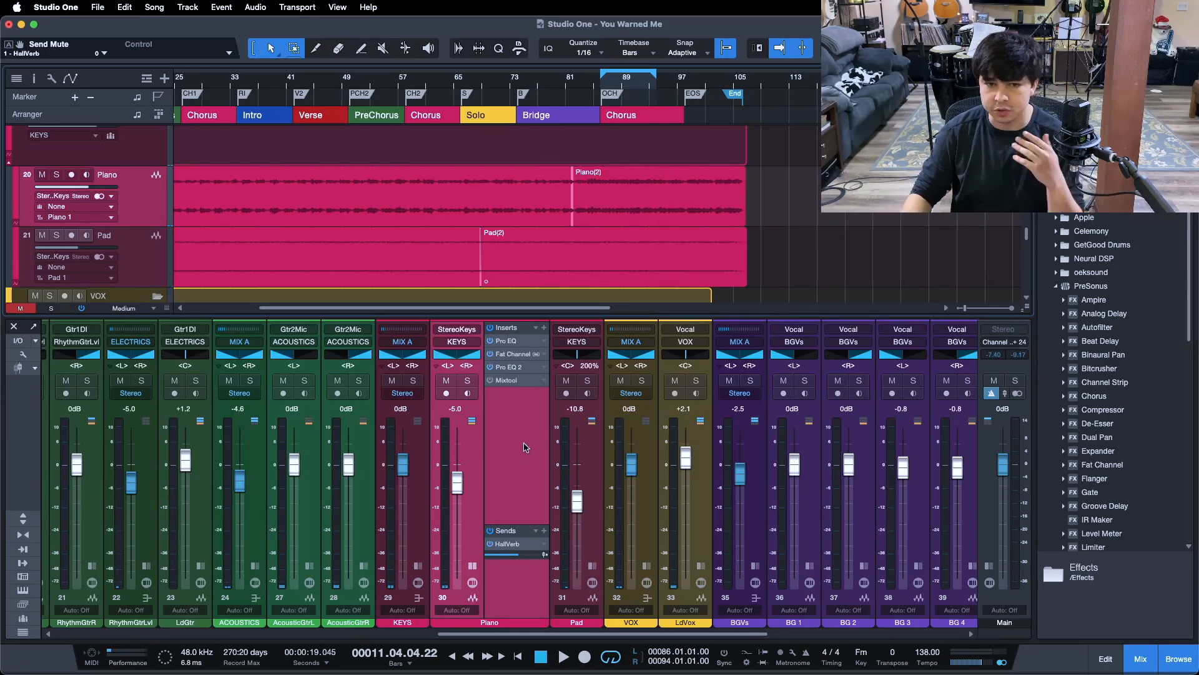
- Play the final chorus in the full mix from the loop start and solo the piano channel
drag(635, 89, 657, 131)
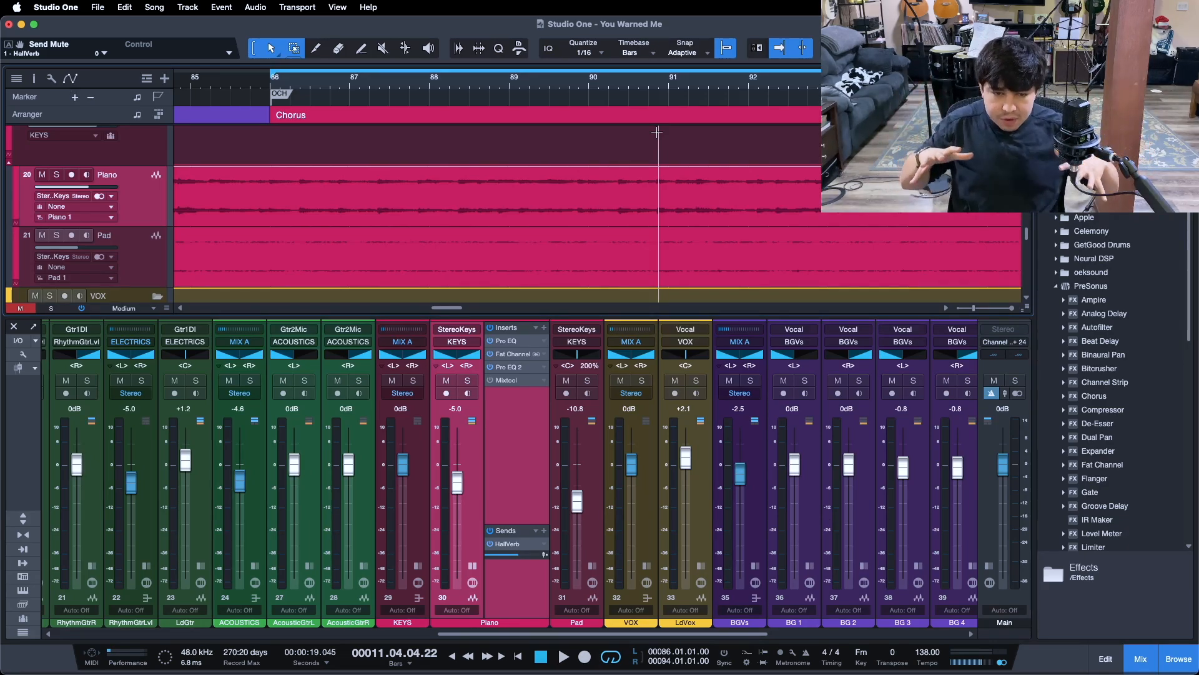
key(KP_1)
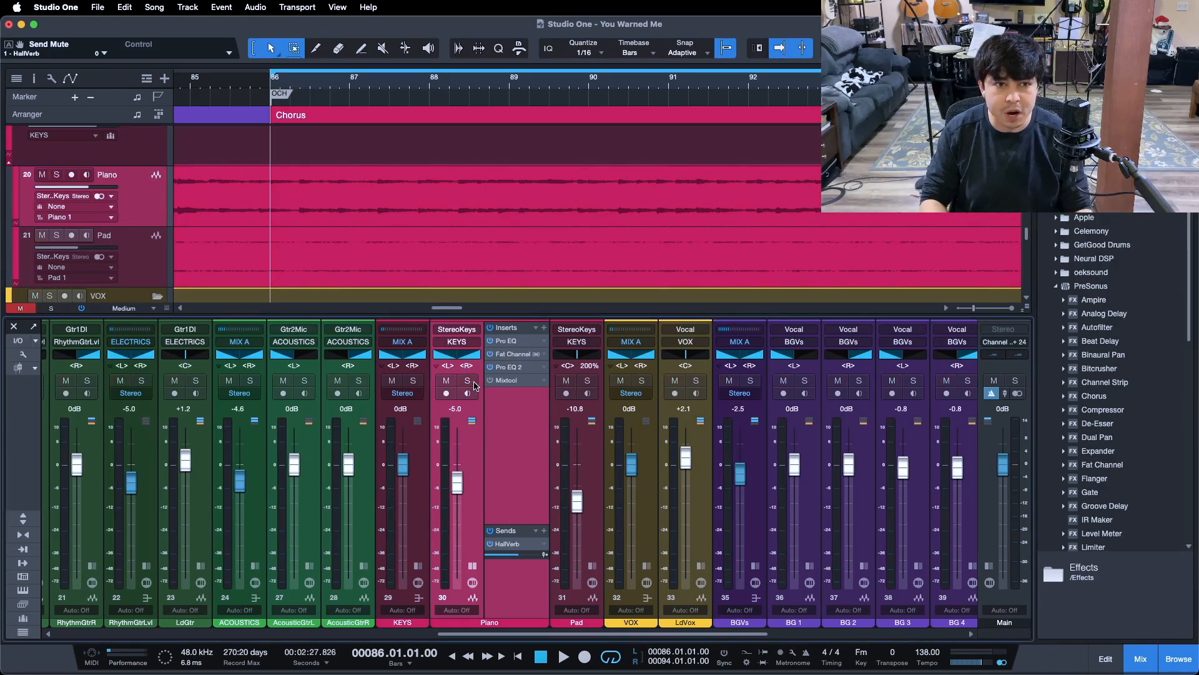
key(space)
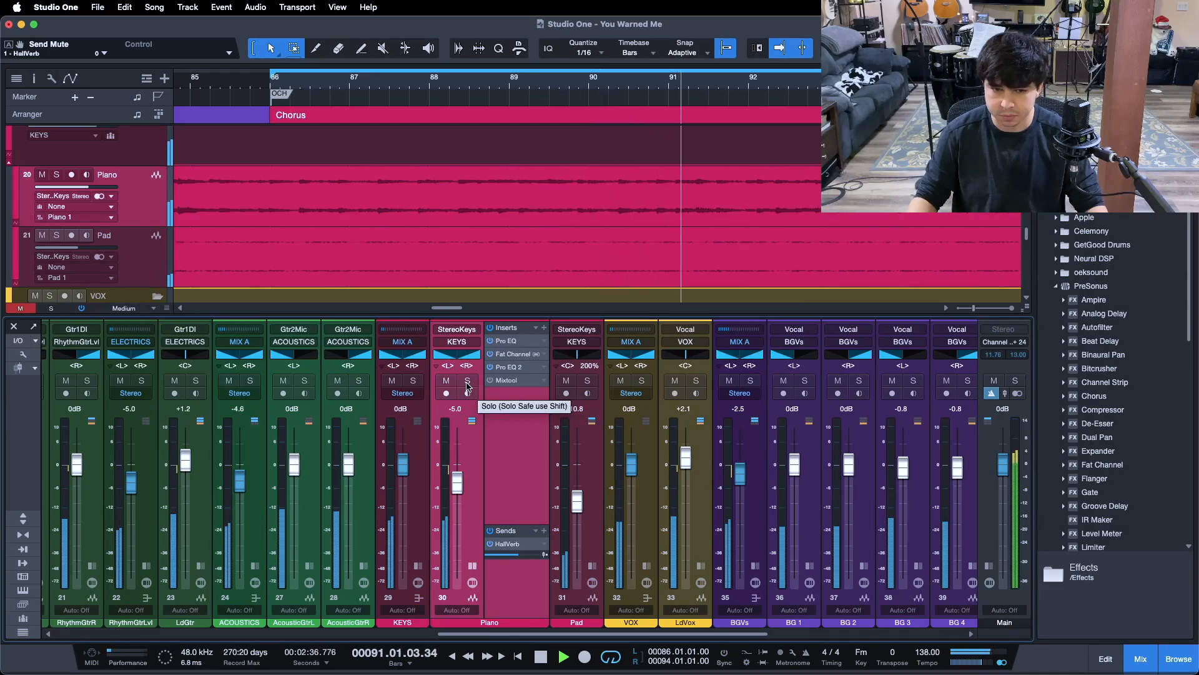
click(467, 382)
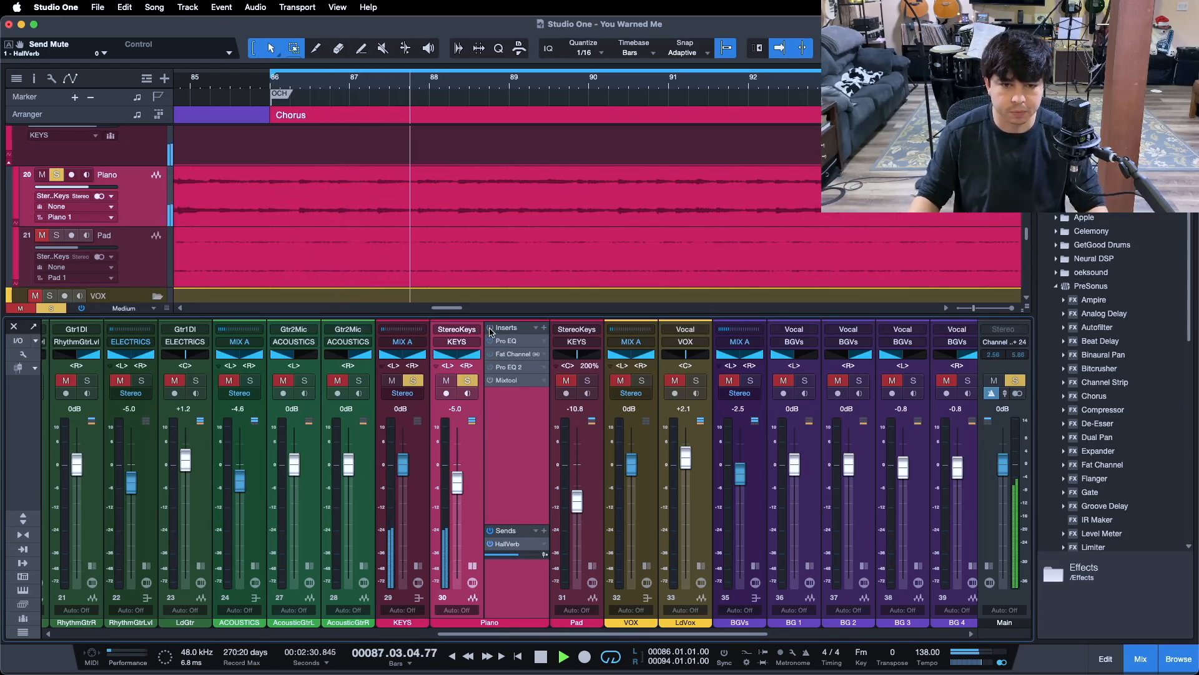
- Compare the dry piano with its inserts and HallVerb send re-enabled, then unsolo it and stop playback
click(490, 544)
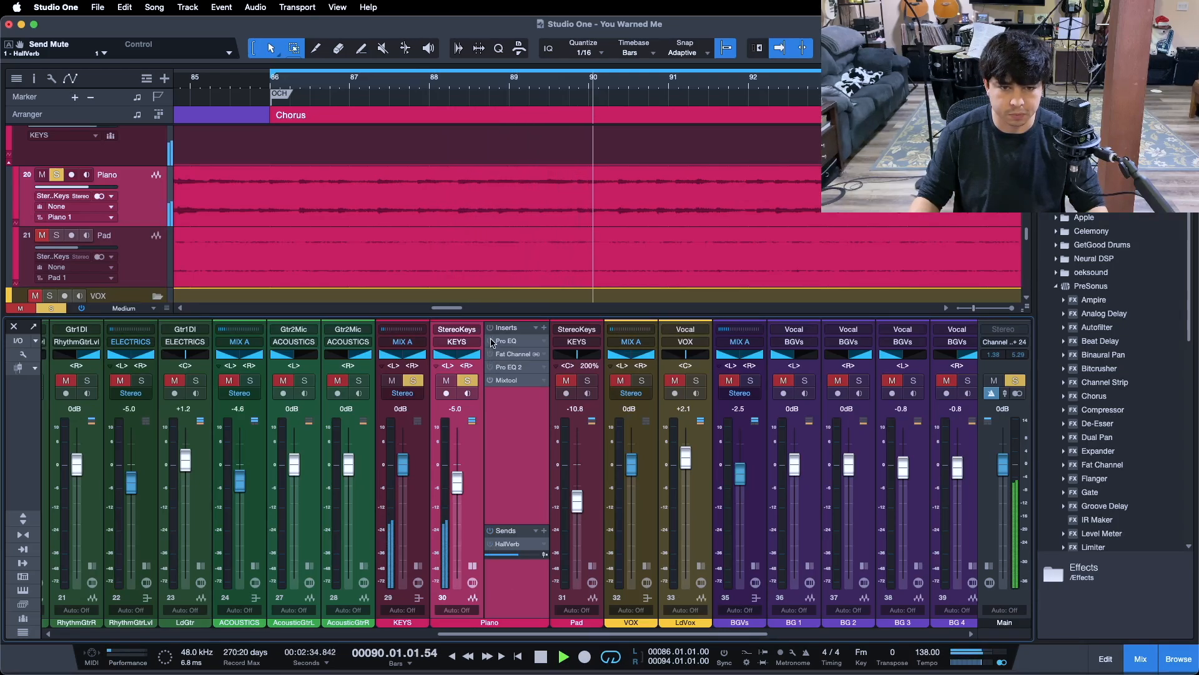
click(490, 329)
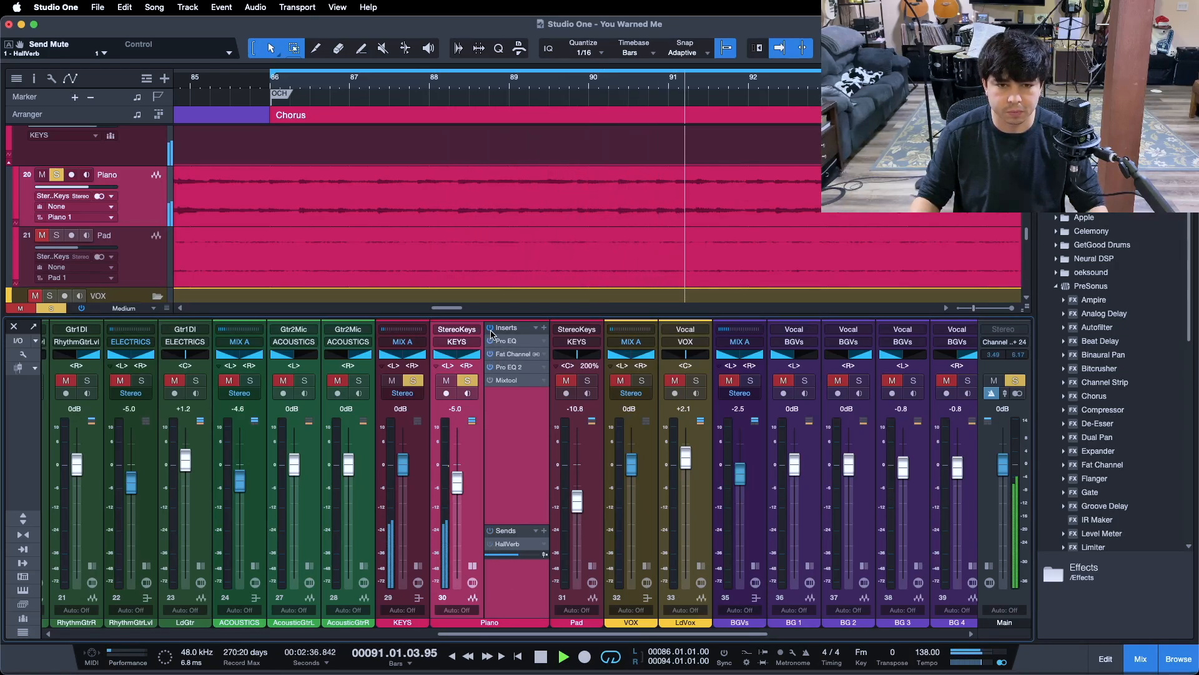
click(490, 544)
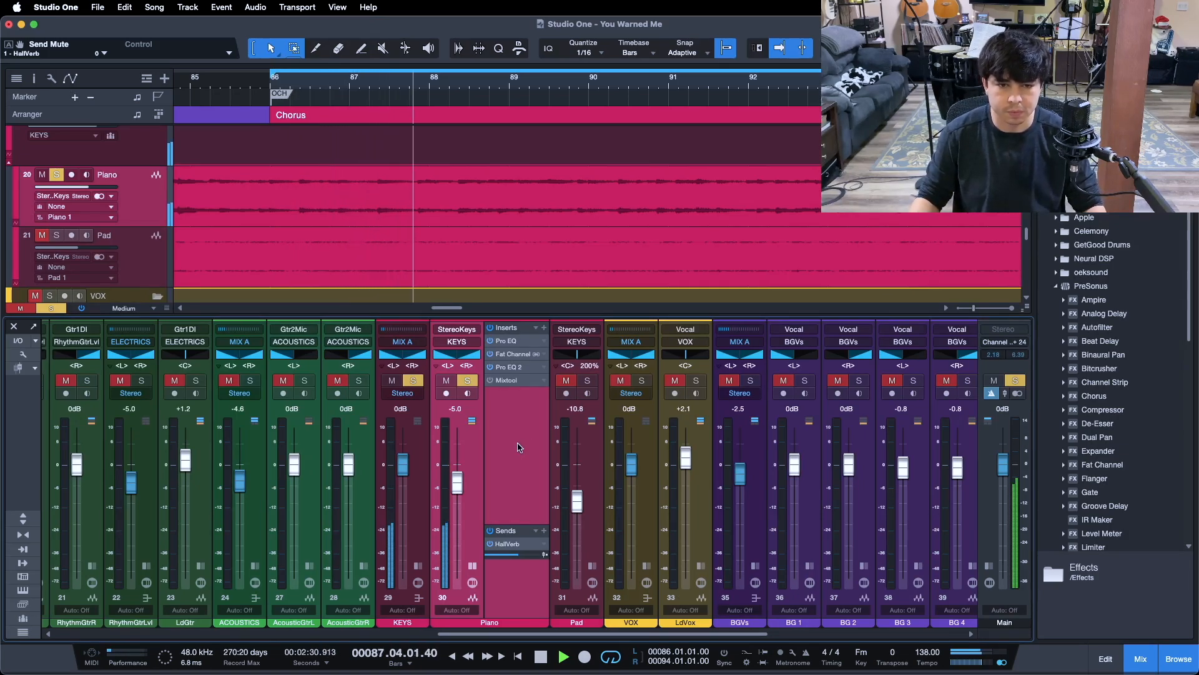
click(467, 381)
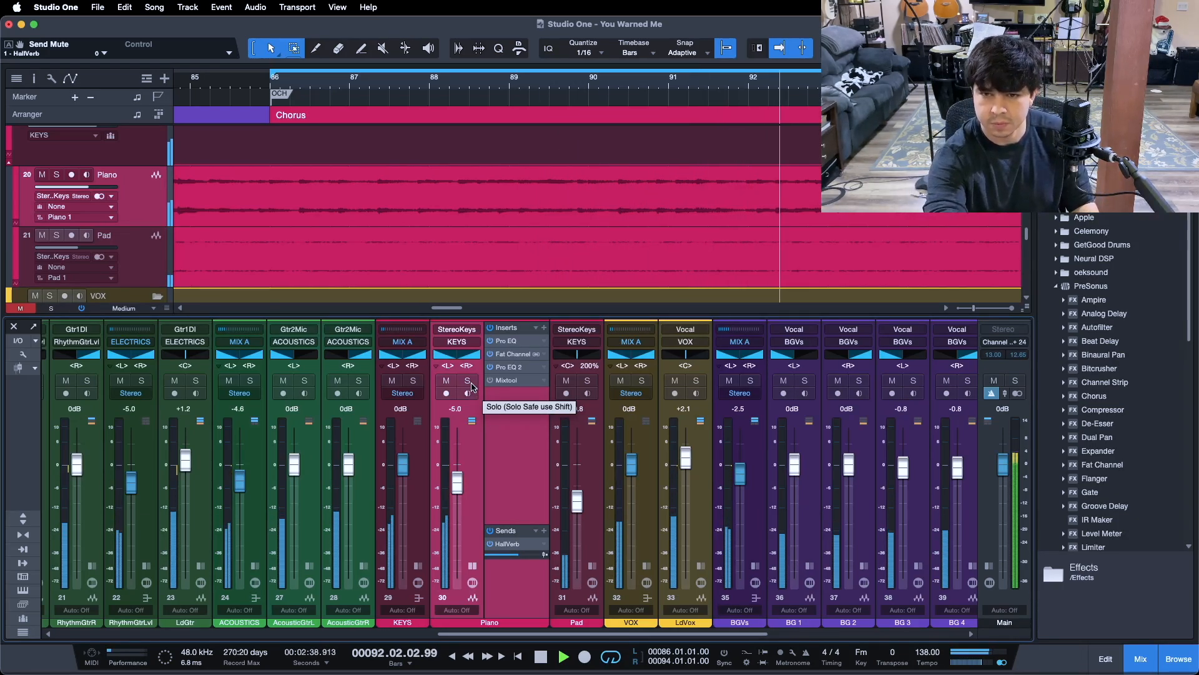
key(space)
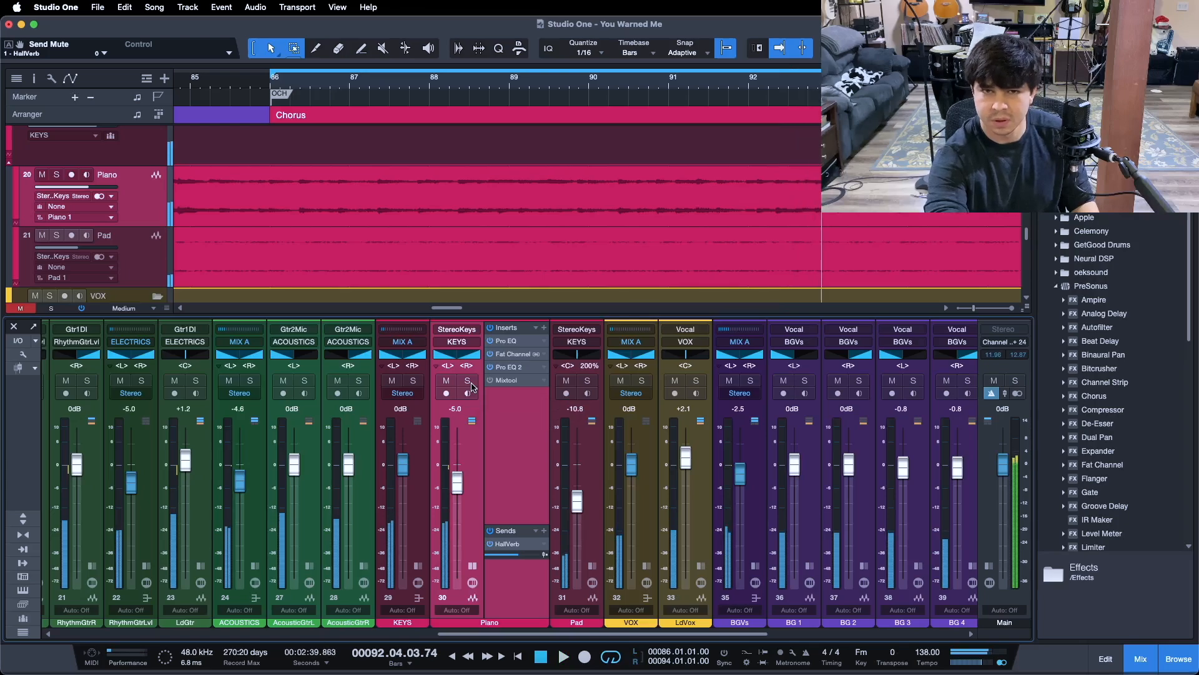
- Review the piano's Pro EQ, Pro EQ 2 and Fat Channel compressor settings, and close the effect window
click(504, 342)
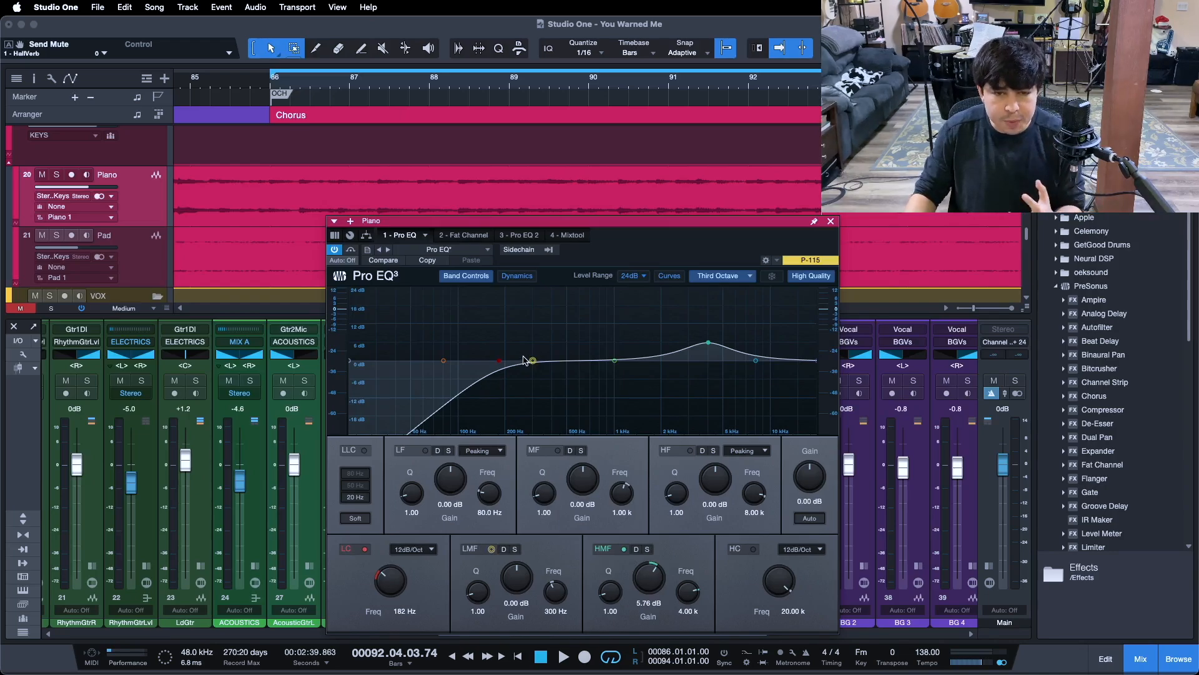
click(506, 236)
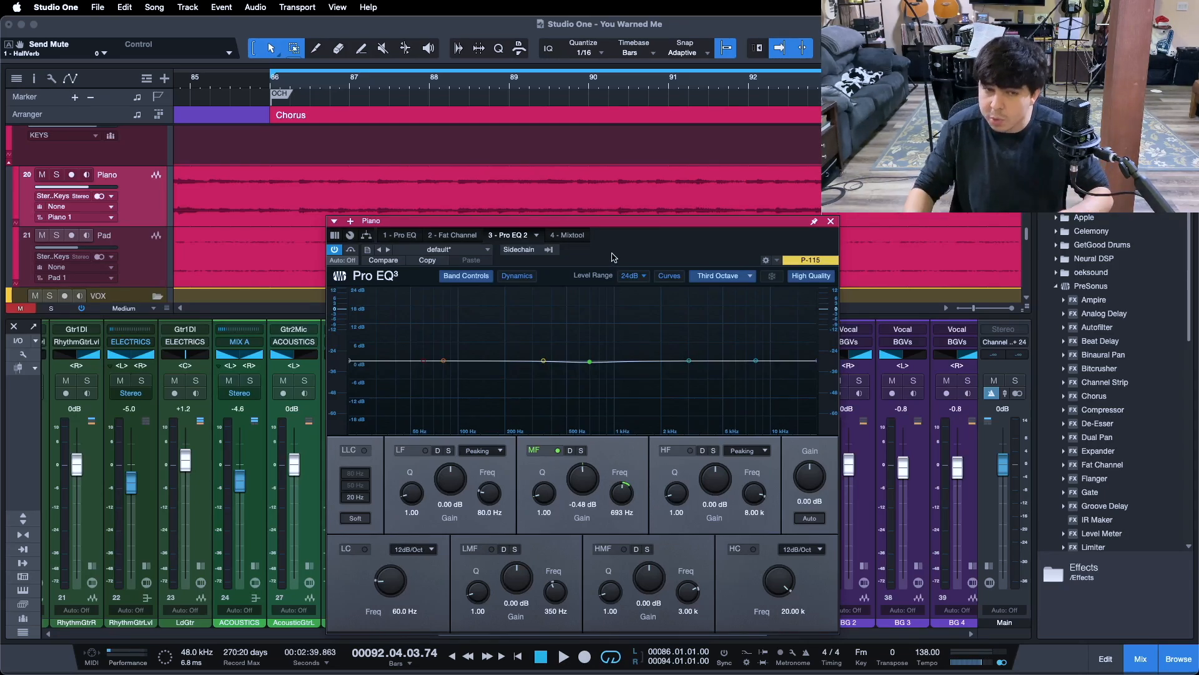
click(469, 238)
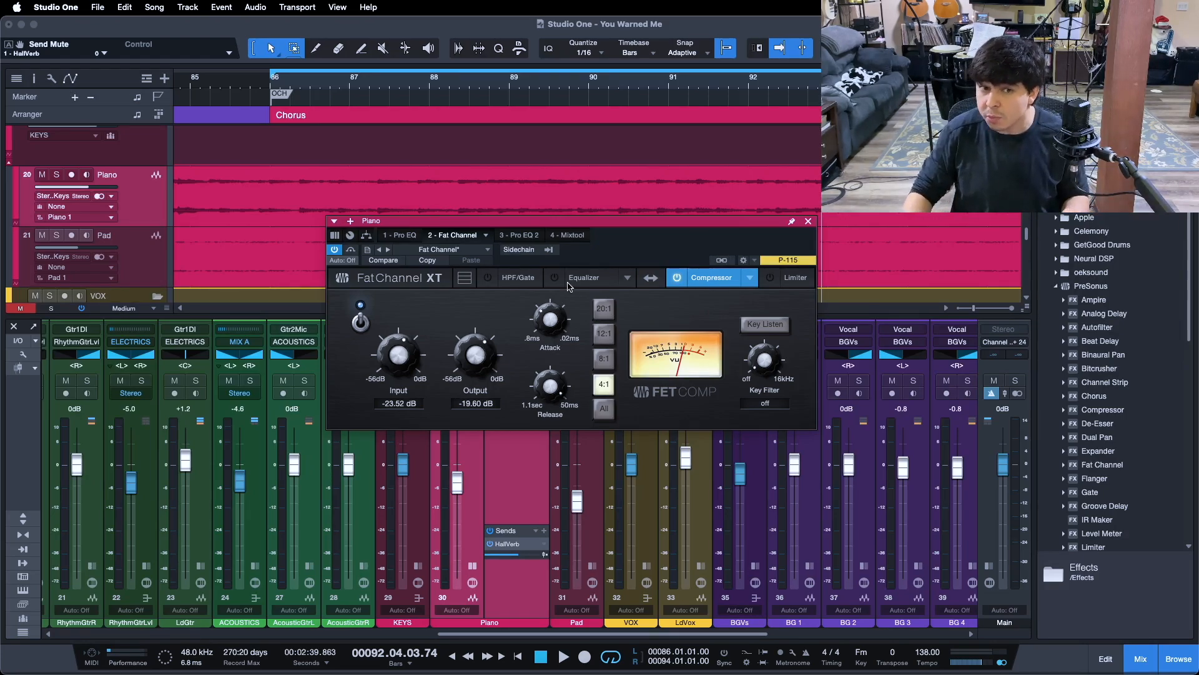
click(413, 239)
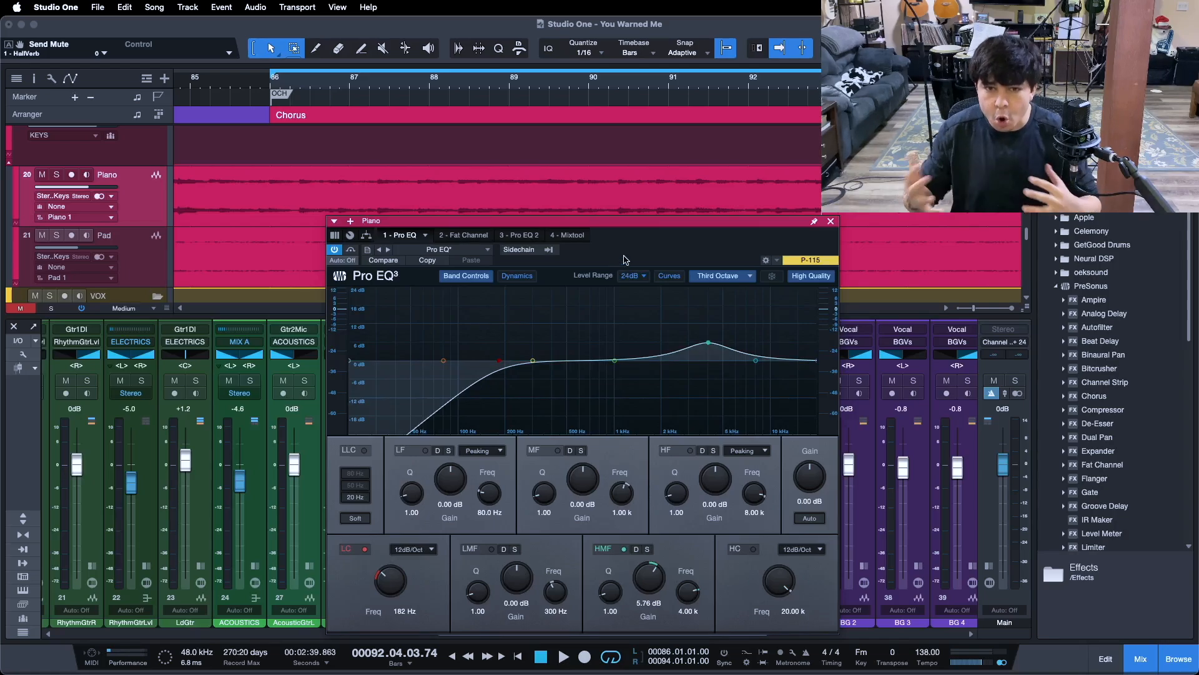
click(831, 221)
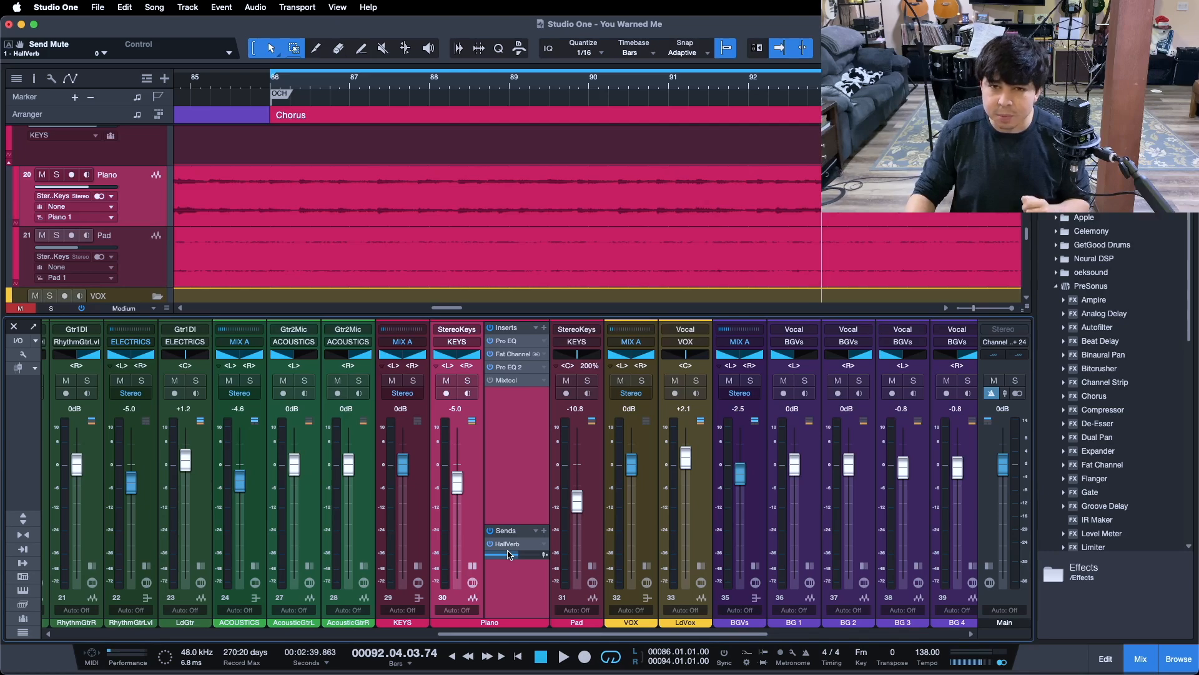
mouse_move(510, 554)
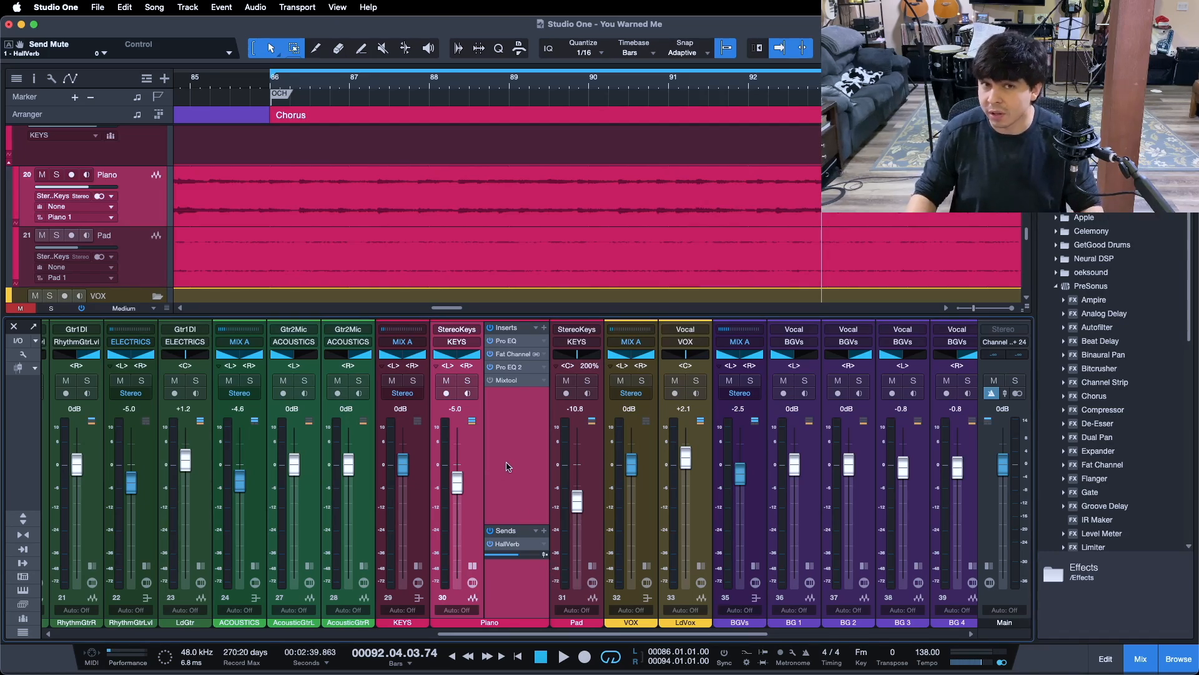